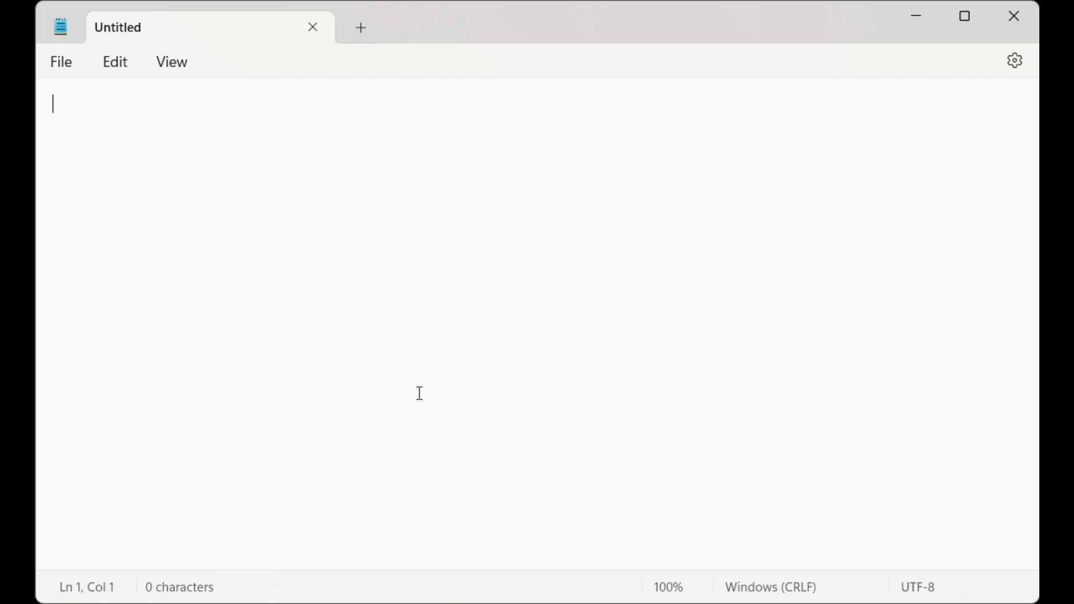
Type four outline lines: what is vulnerability, tools, installation of nessus, overview and interface
type("what")
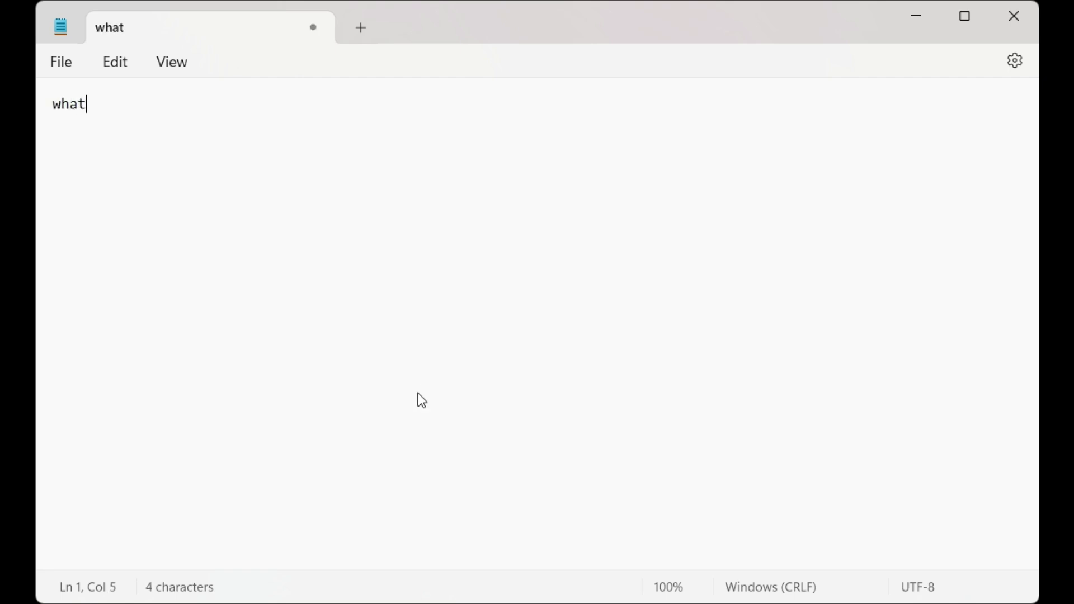
type(" is vulnerability")
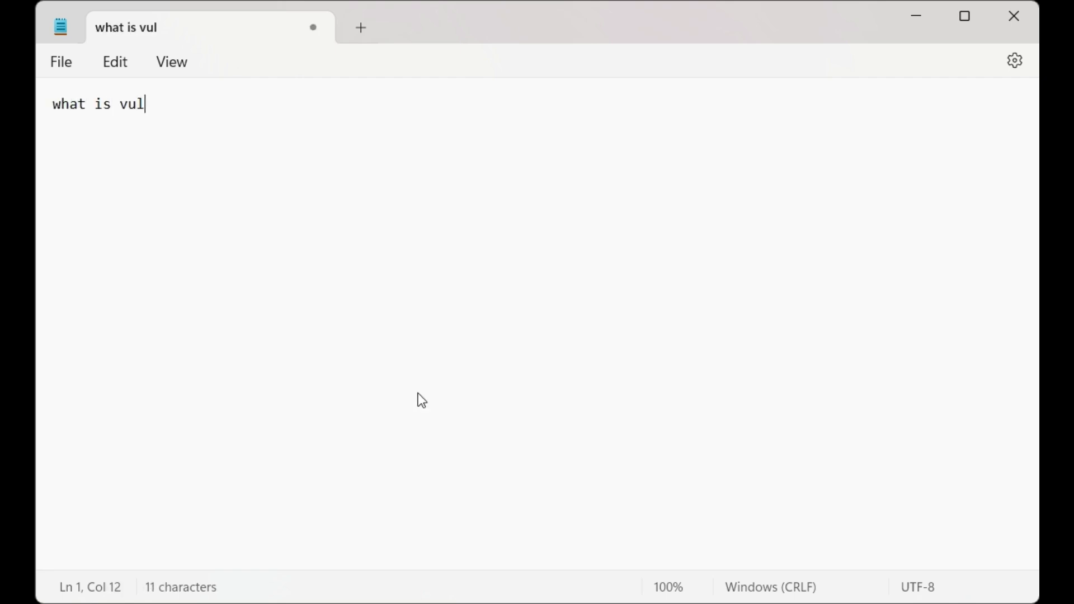
key("Return")
type("tools")
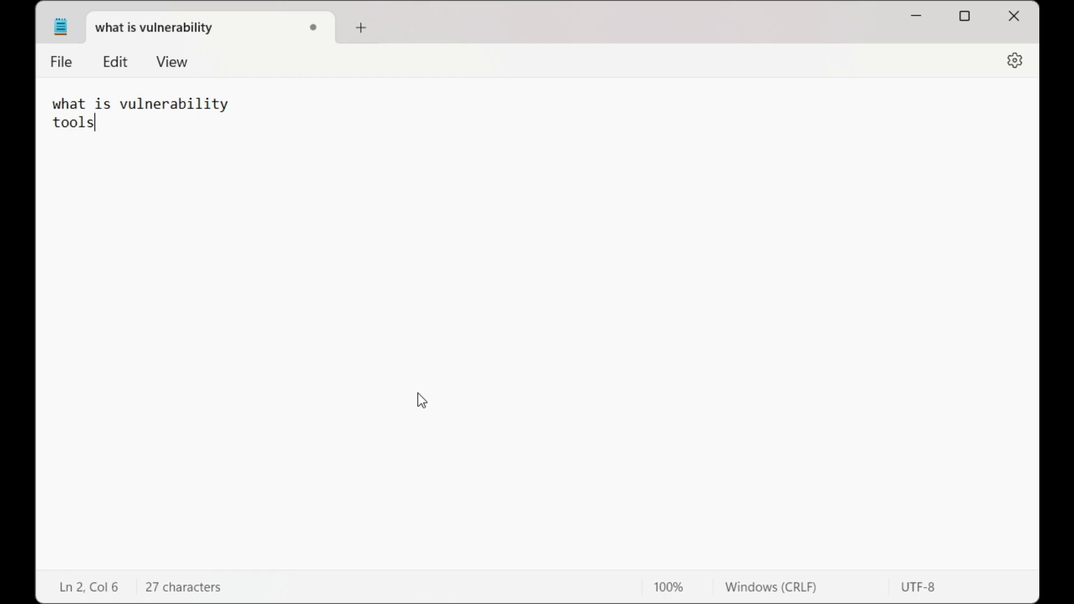
key("Return")
type("installa")
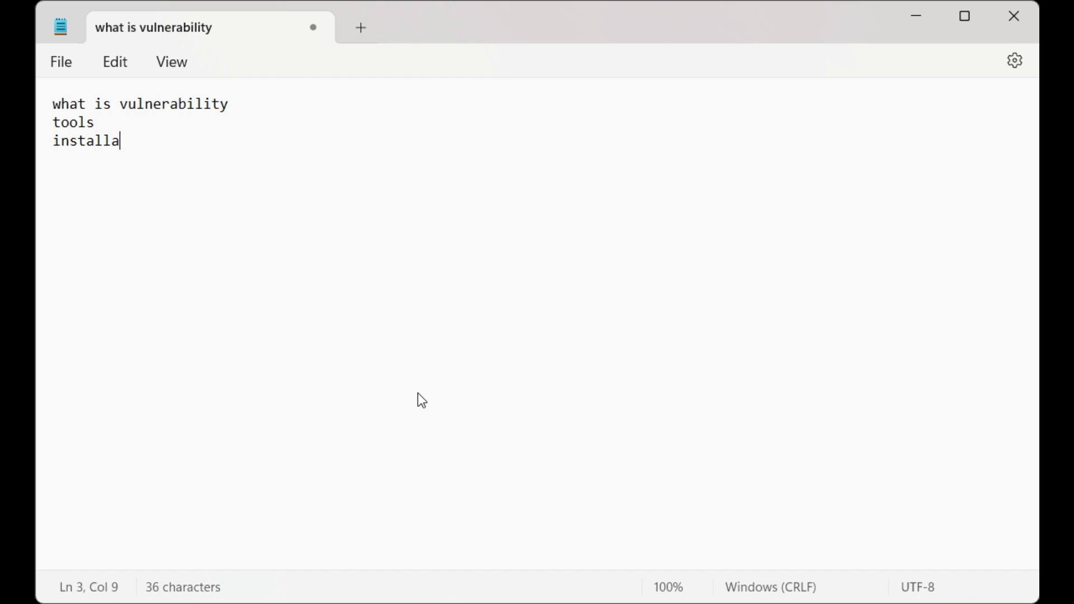
type("tion of nessus")
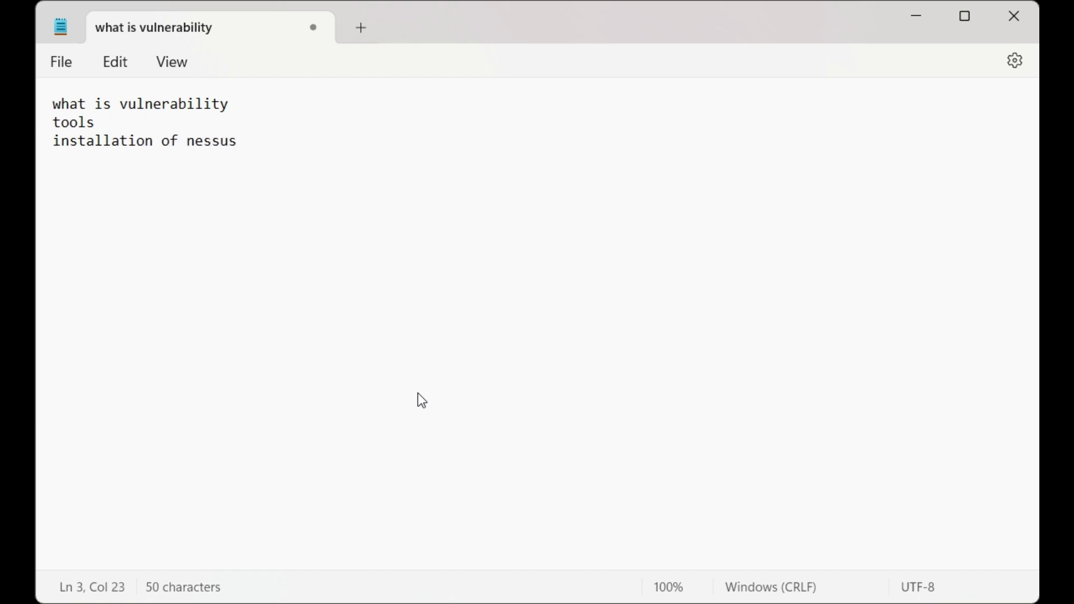
key("Return")
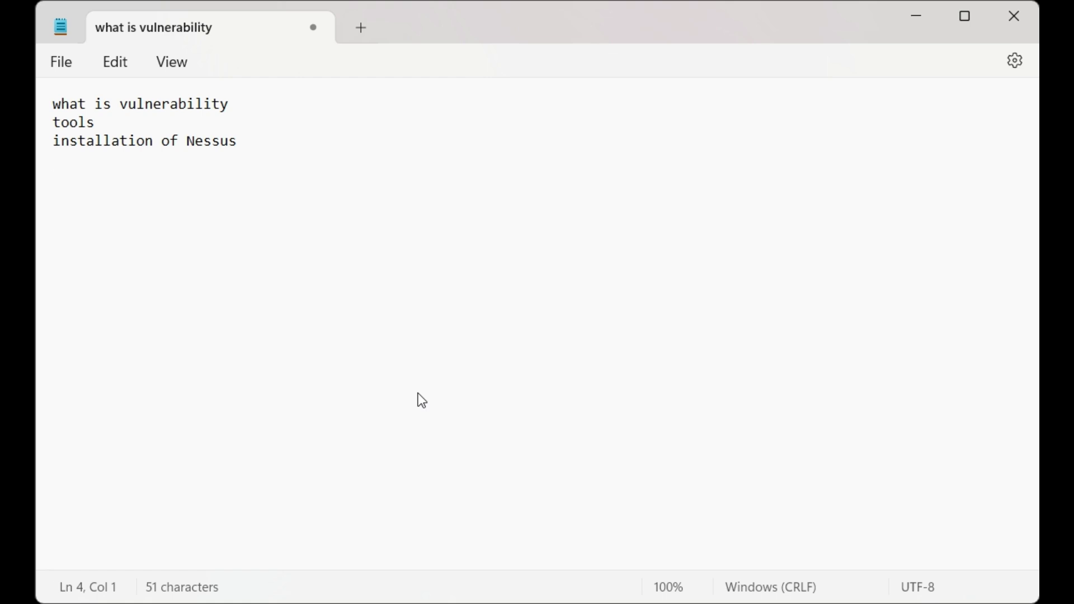
type("overview")
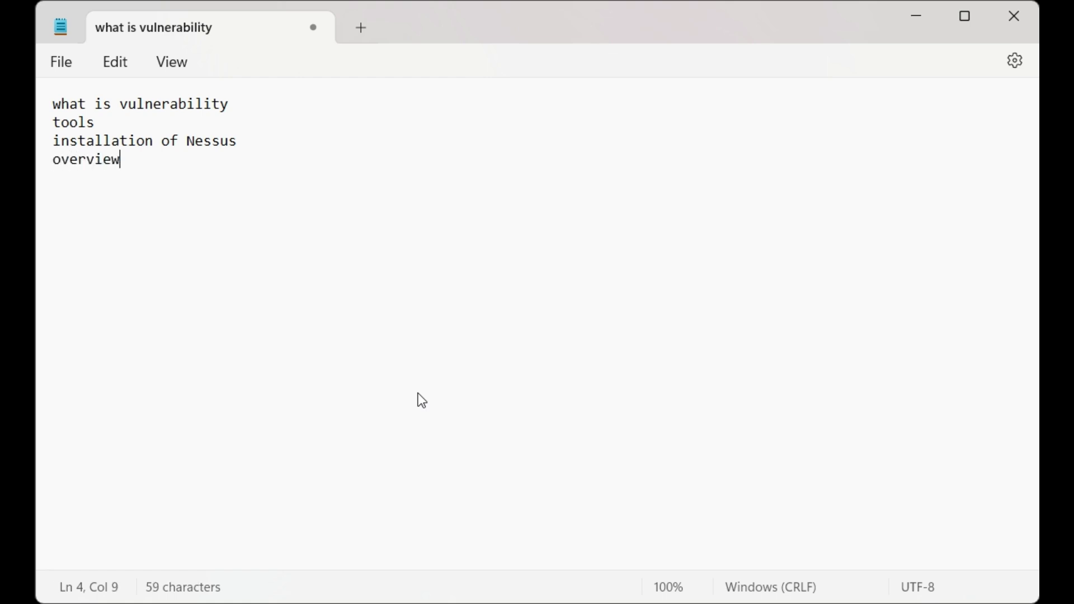
type(" and interface")
key("Return")
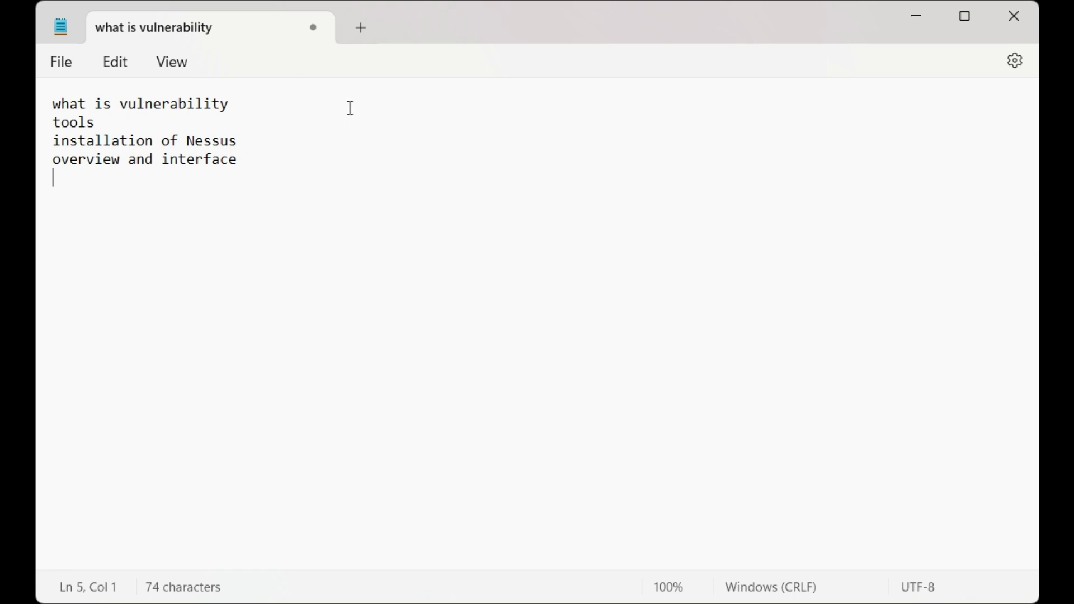
Append '= outdated softwares, misconfigured setting, weak passwords' to line one and a dash after tools
left_click(272, 111)
type("=")
type("outdat")
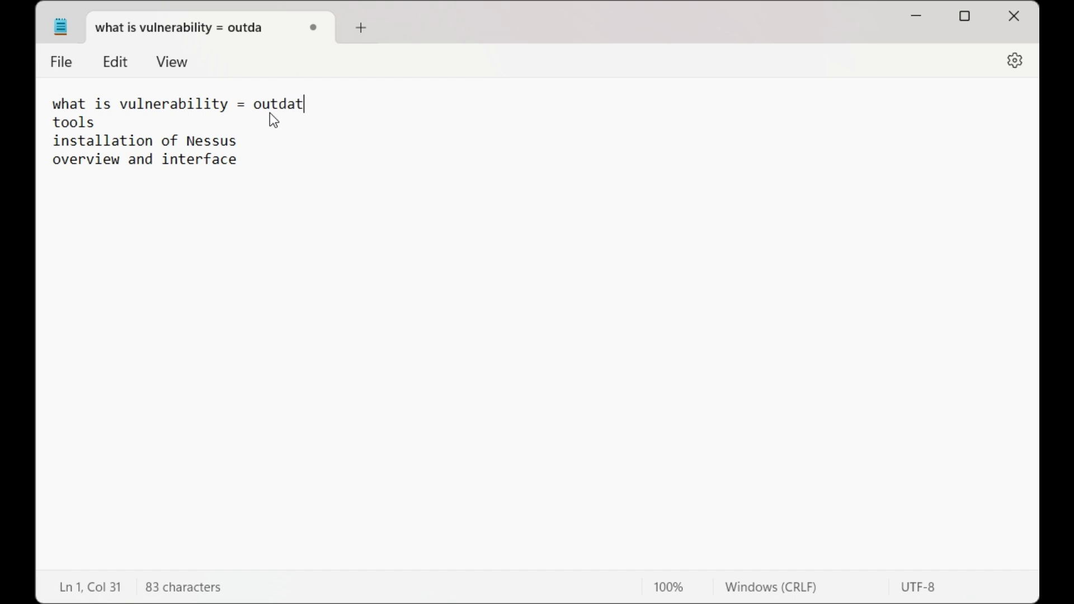
type("ed soft")
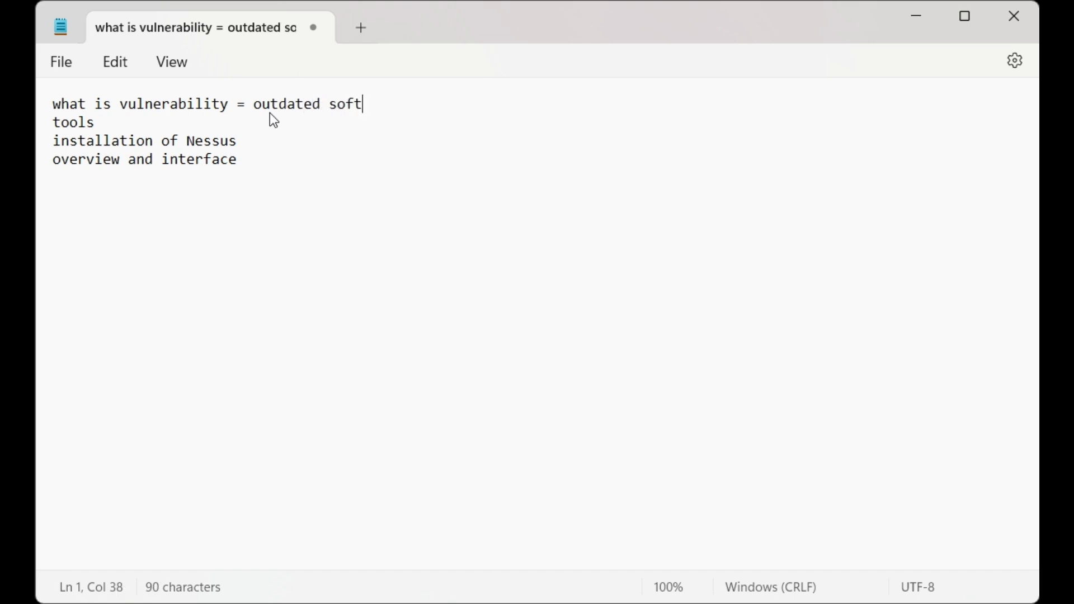
type("wares, ")
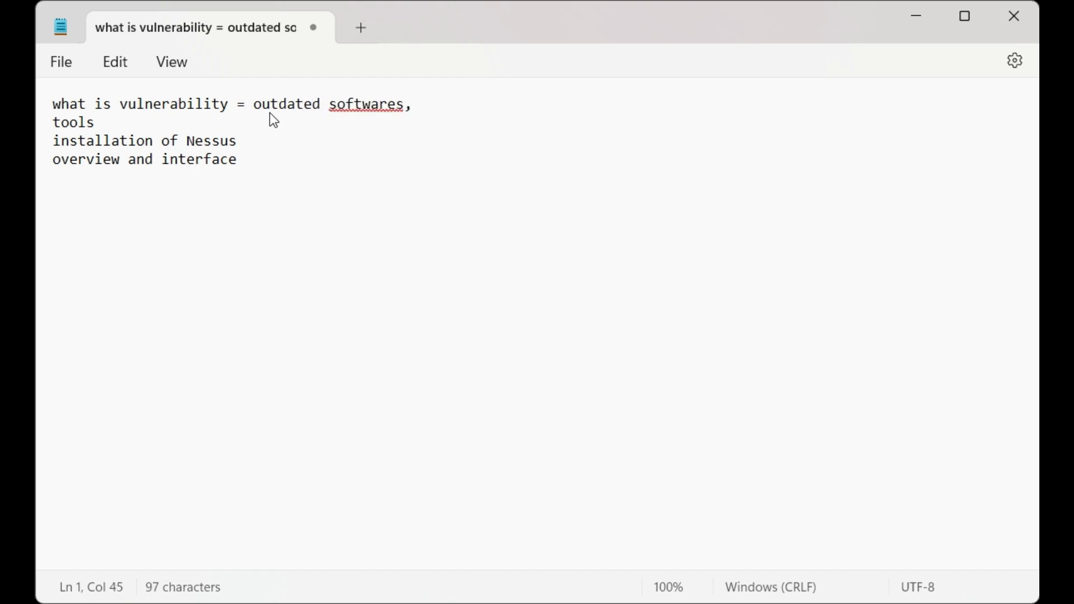
type("mis")
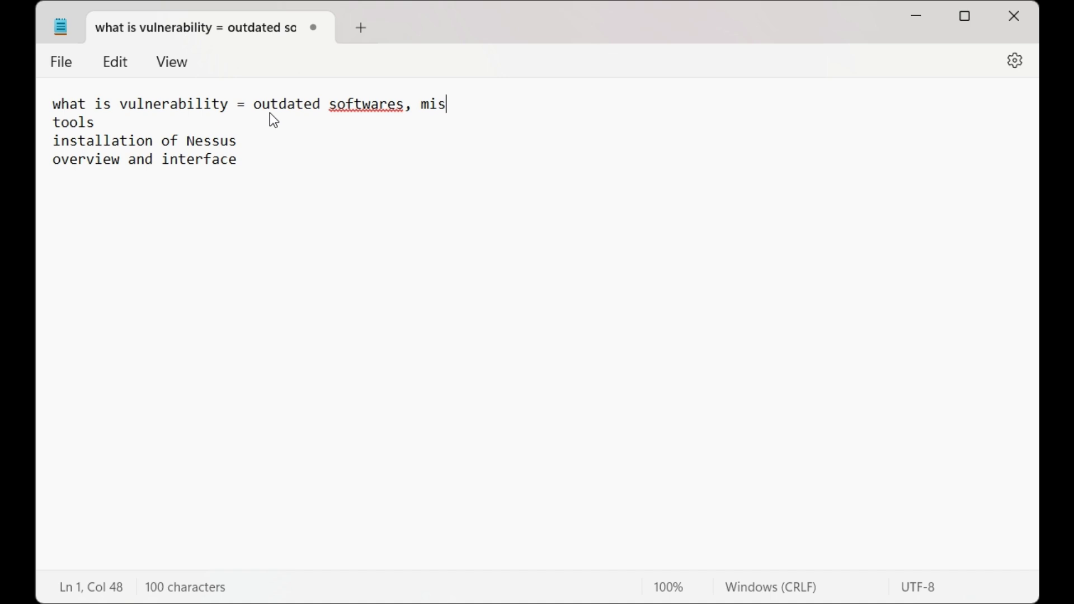
type("configured setting")
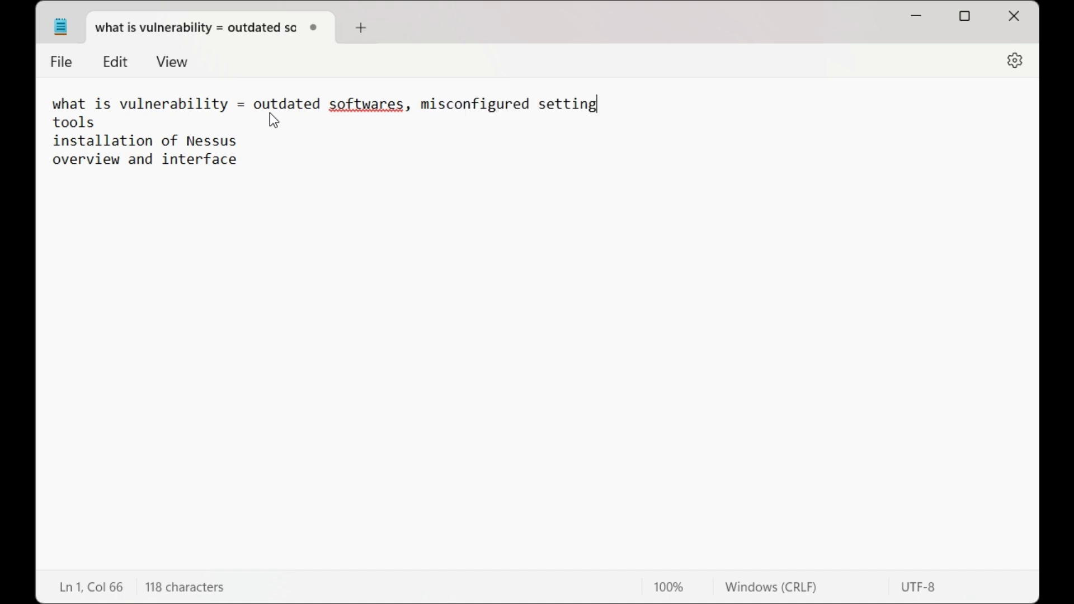
type(", ")
type("wea")
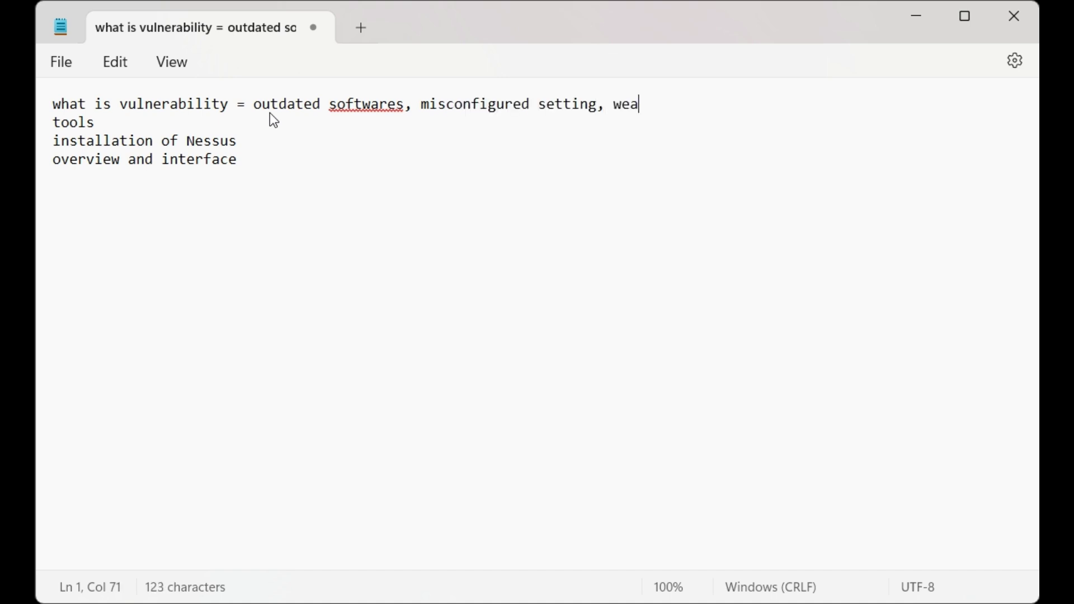
type("k passwords")
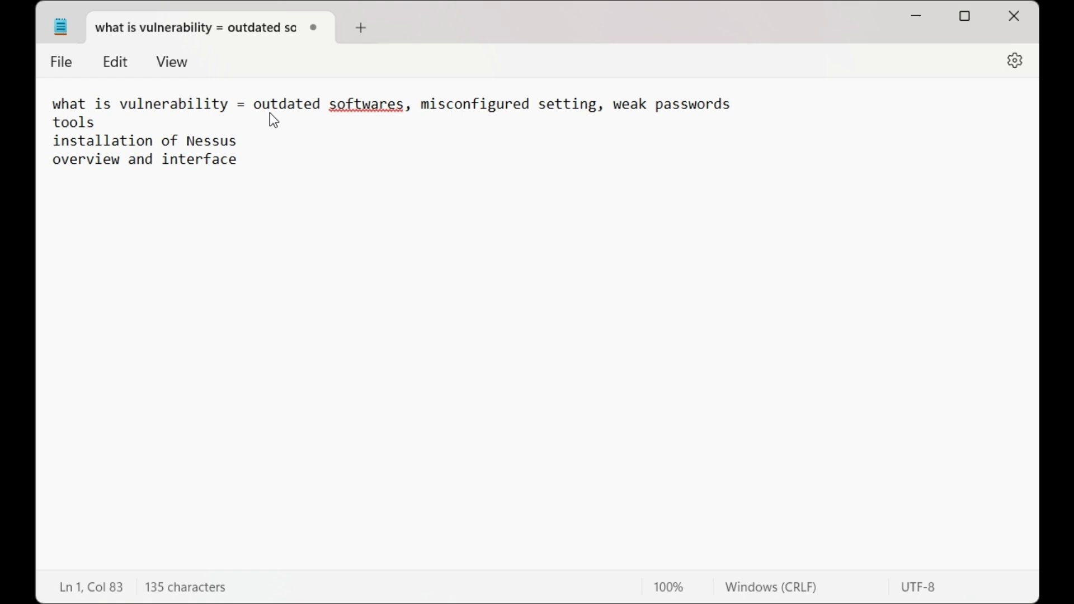
left_click(168, 128)
type("-")
List nessus, openvas, qualys and burp suite under tools, then add a dash after installation of nessus
key("Return")
type("ne")
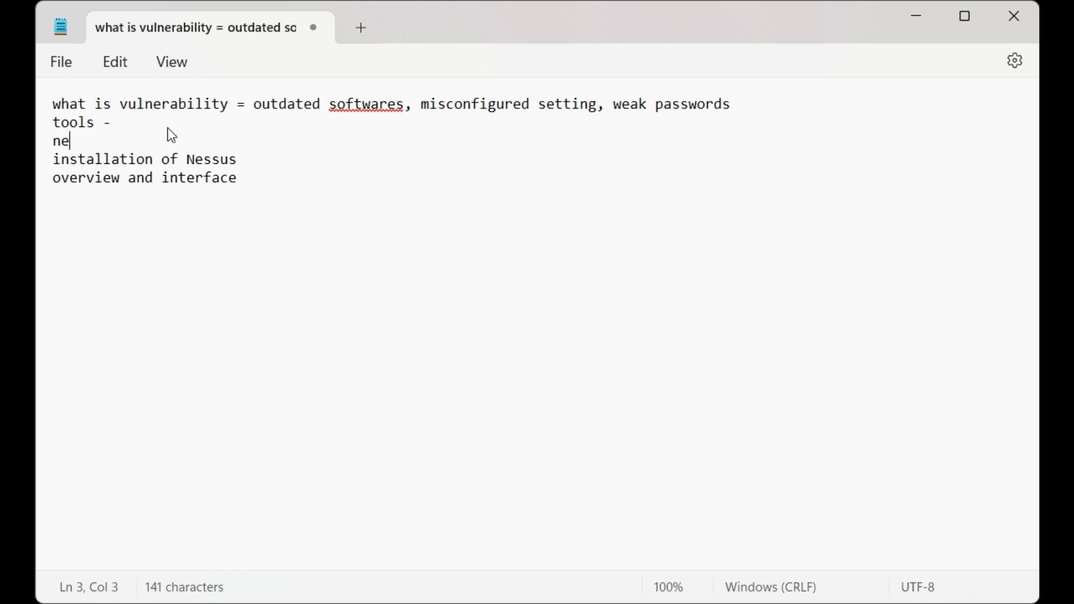
type("ssus -")
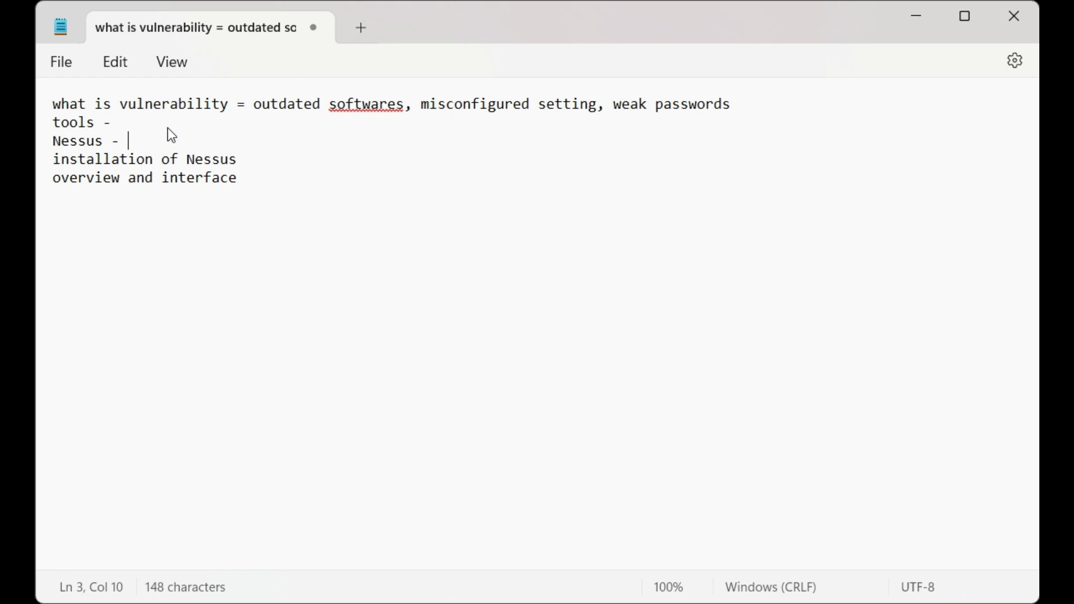
key("Return")
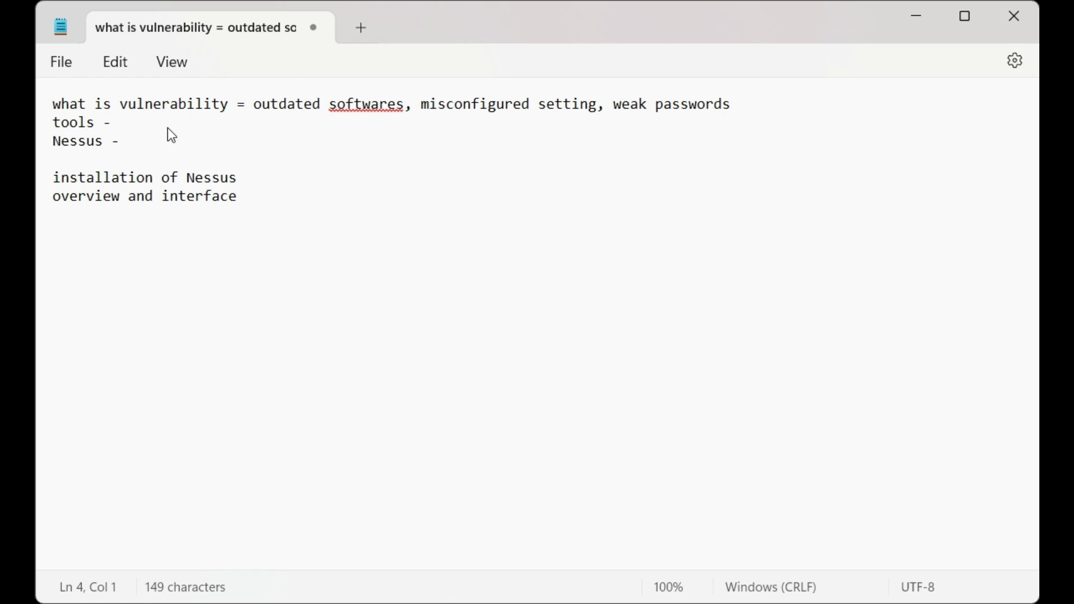
type("openvas -")
key("Return")
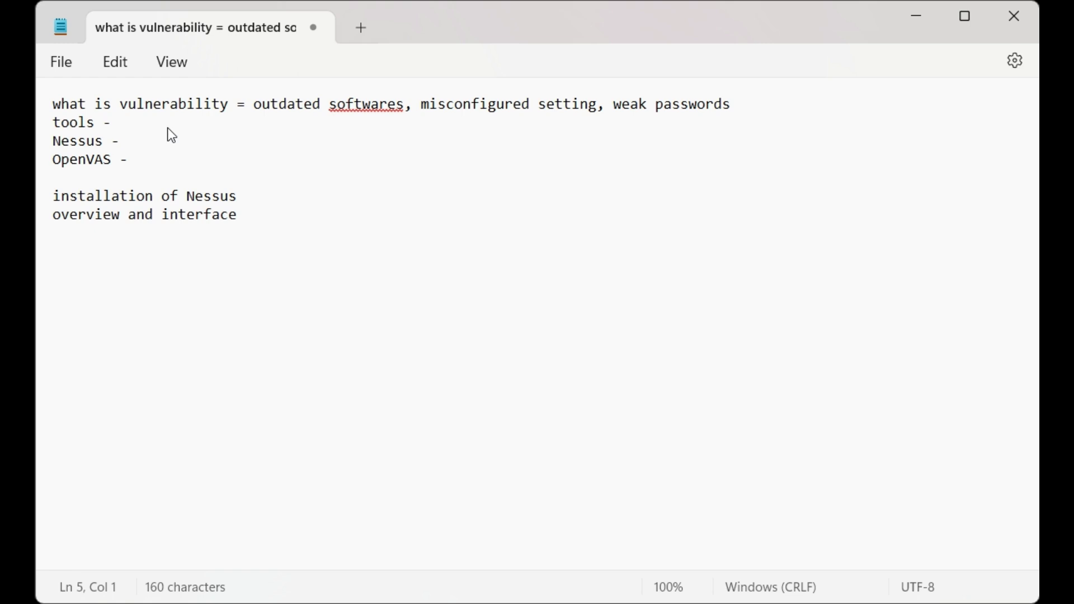
type("qualys-")
key("Return")
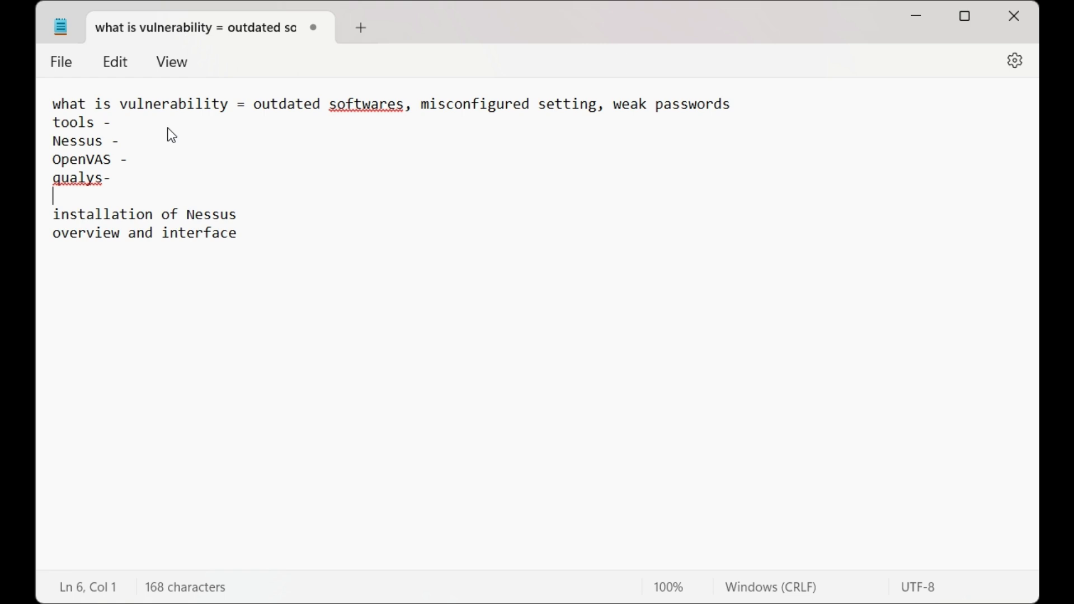
type("burp suite -")
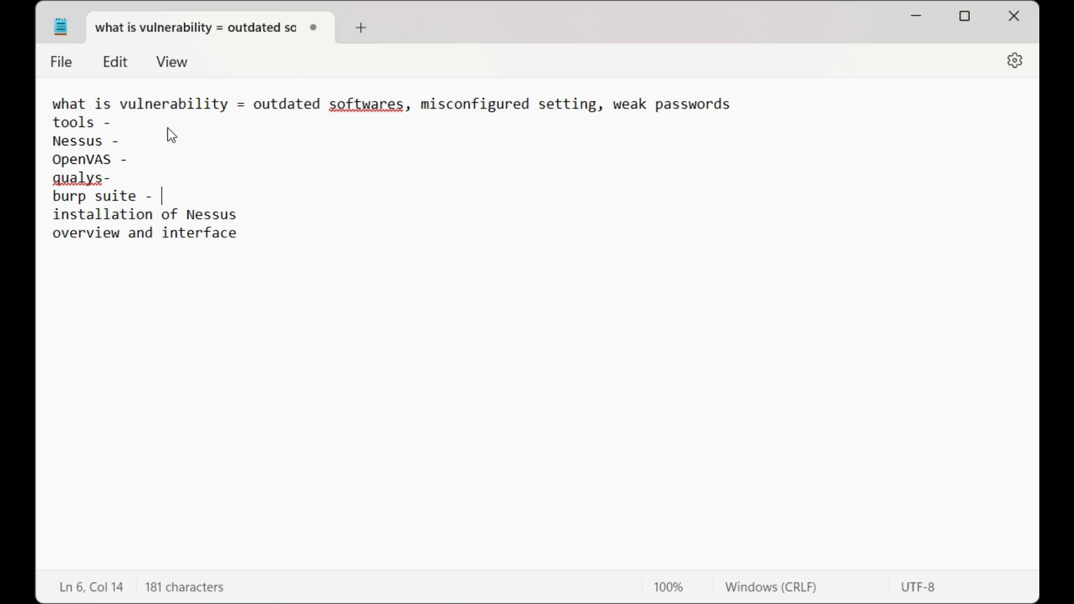
key("Return")
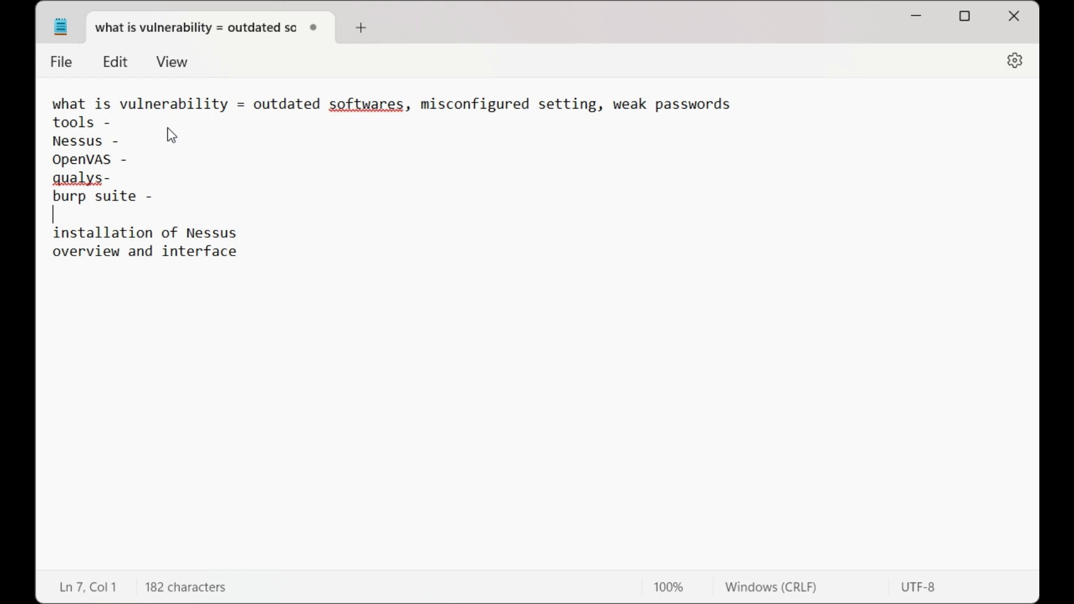
left_click(248, 233)
type("-")
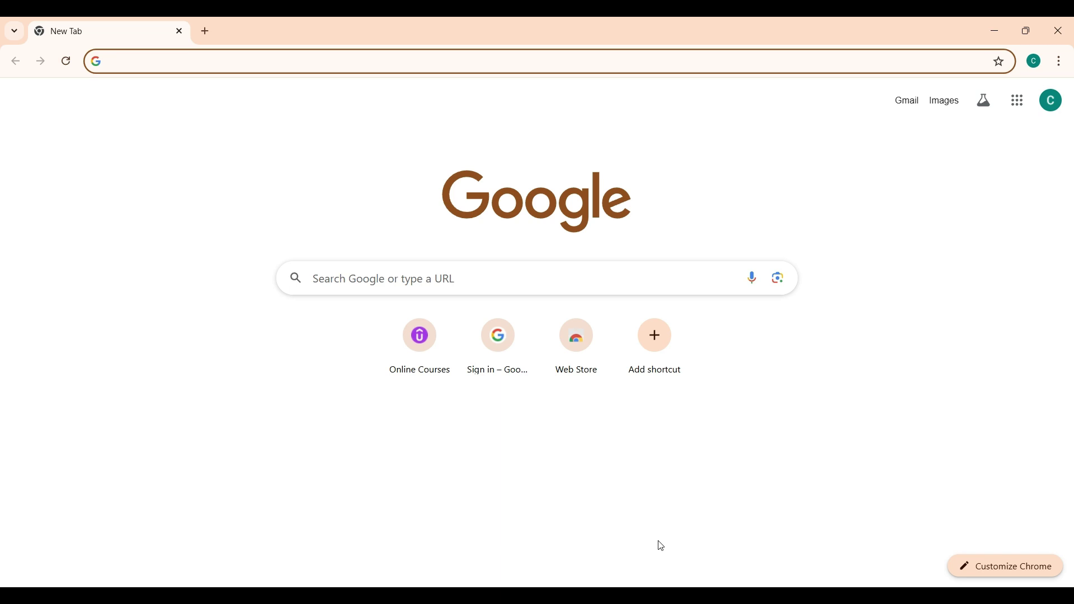
Search Google for 'tenable nessus' from the Chrome address bar
type("te")
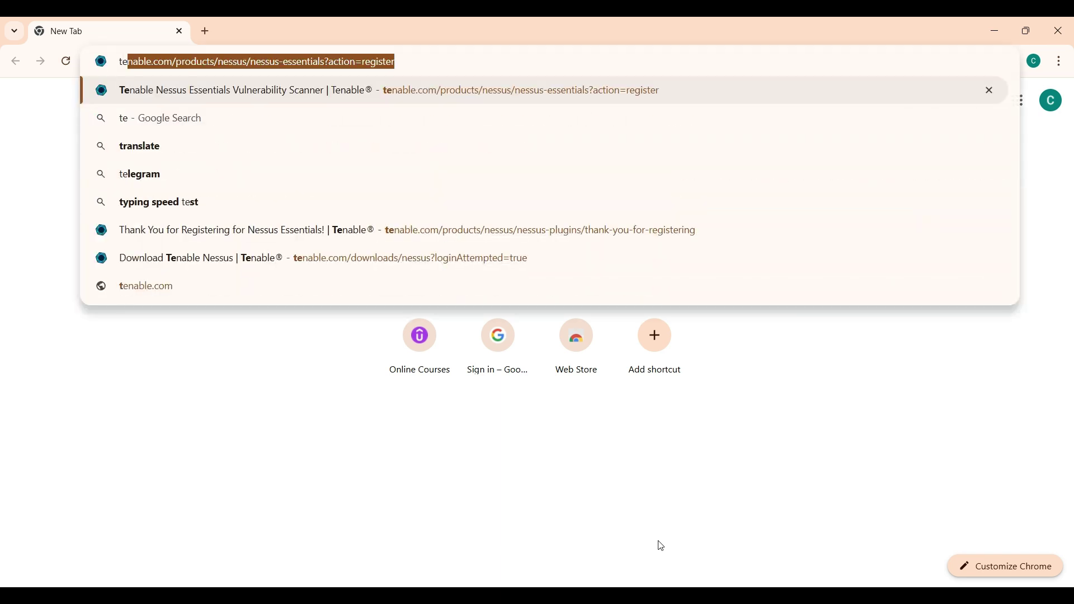
type("na")
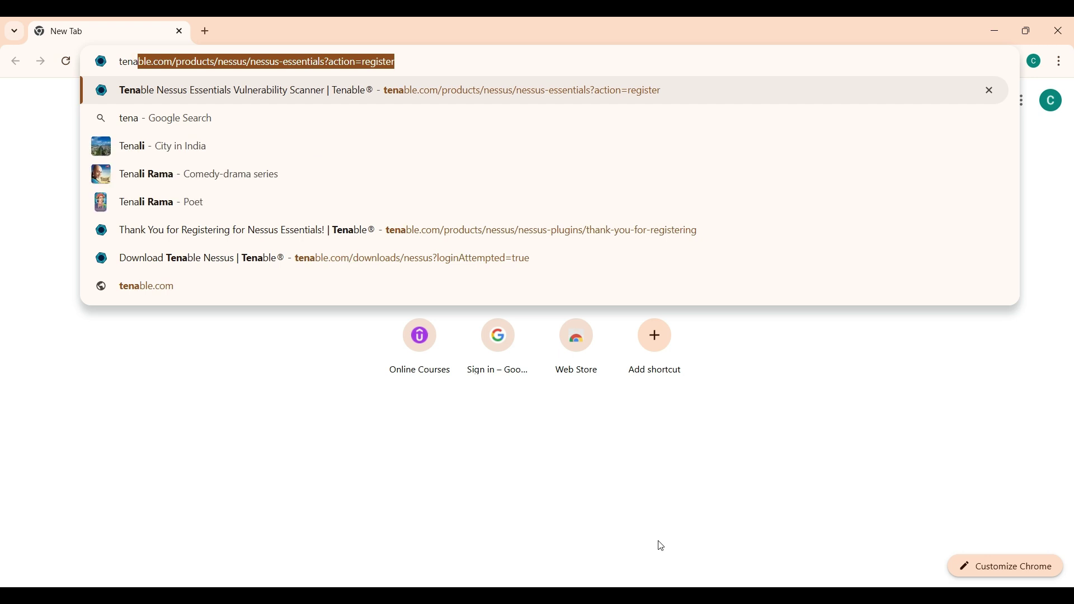
type("ble")
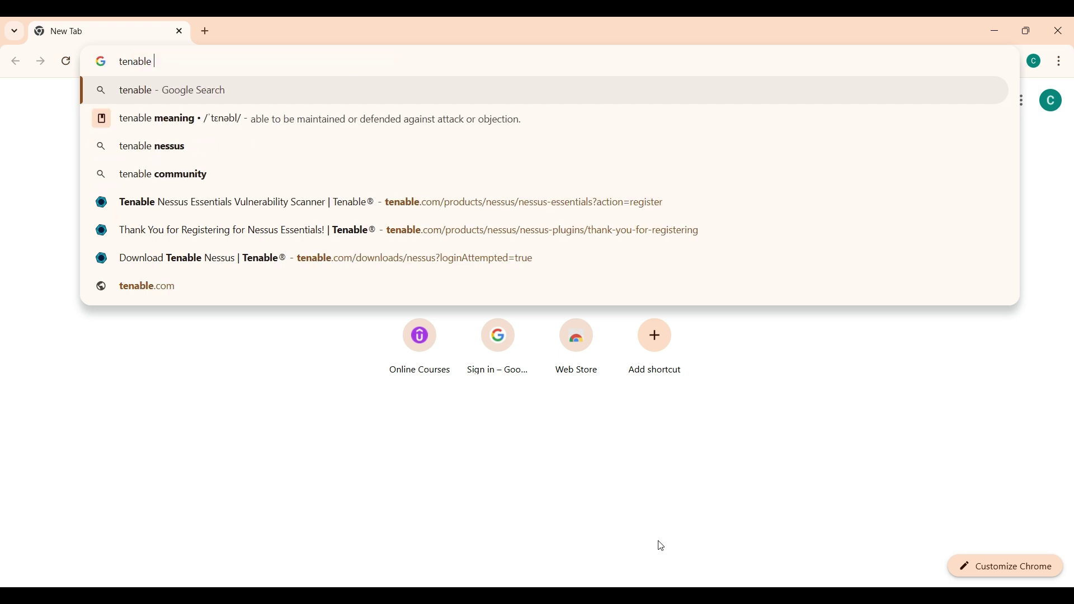
type(" nessus")
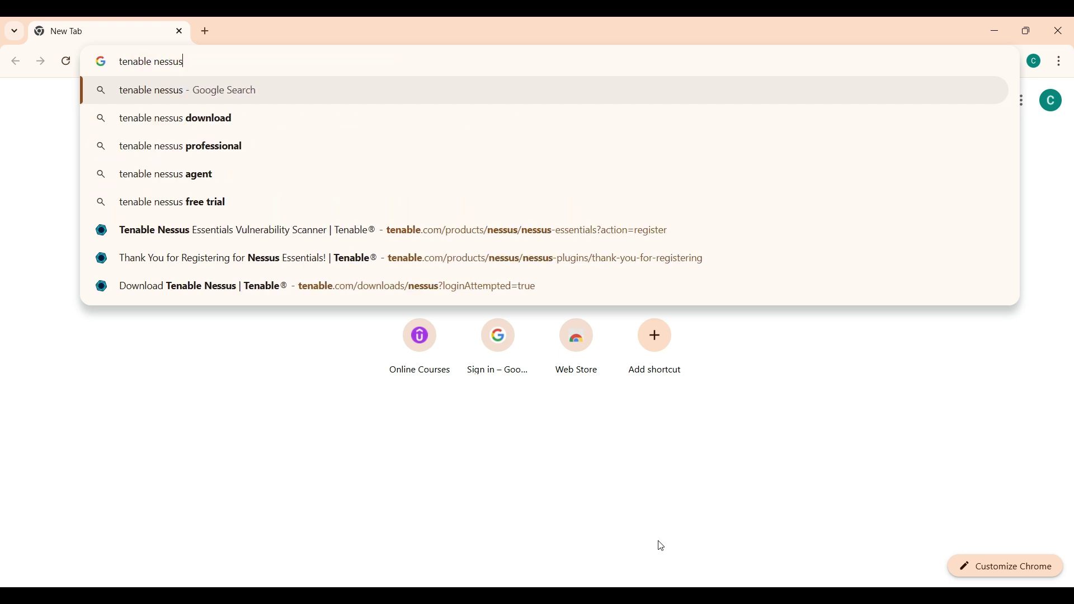
key("Return")
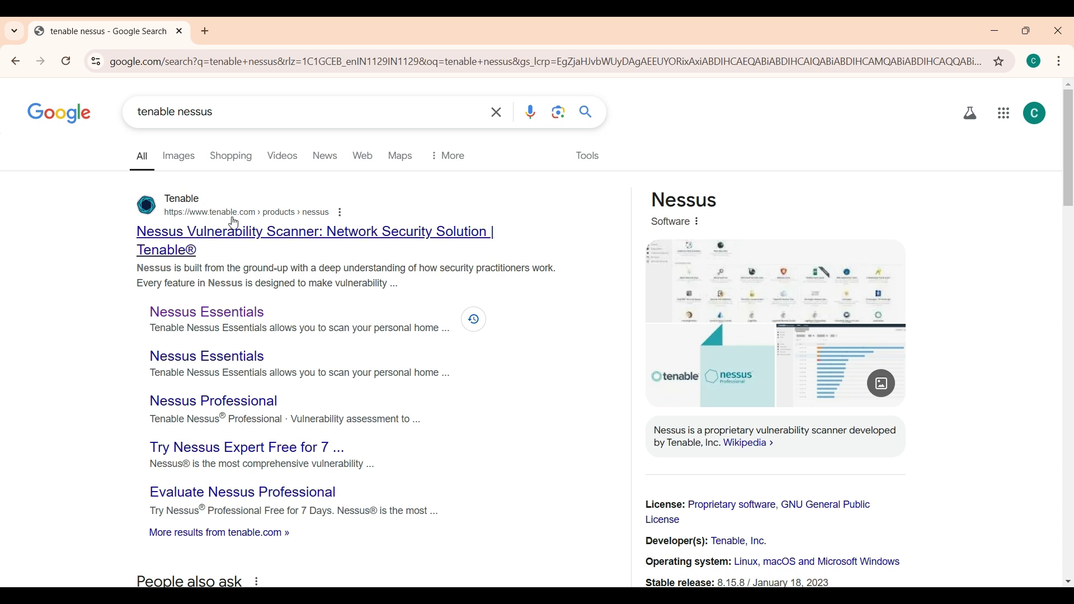
Open the Nessus Essentials sitelink from the Tenable search result
left_click(225, 319)
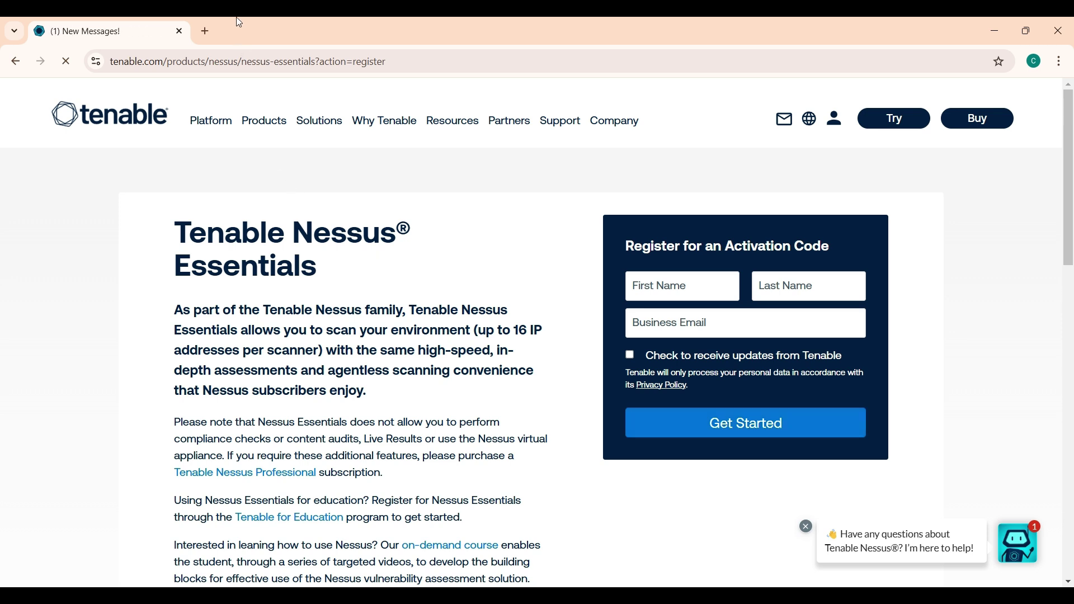
Open the Tenable Nessus Essentials Activation Code email in Gmail in a new tab
left_click(207, 31)
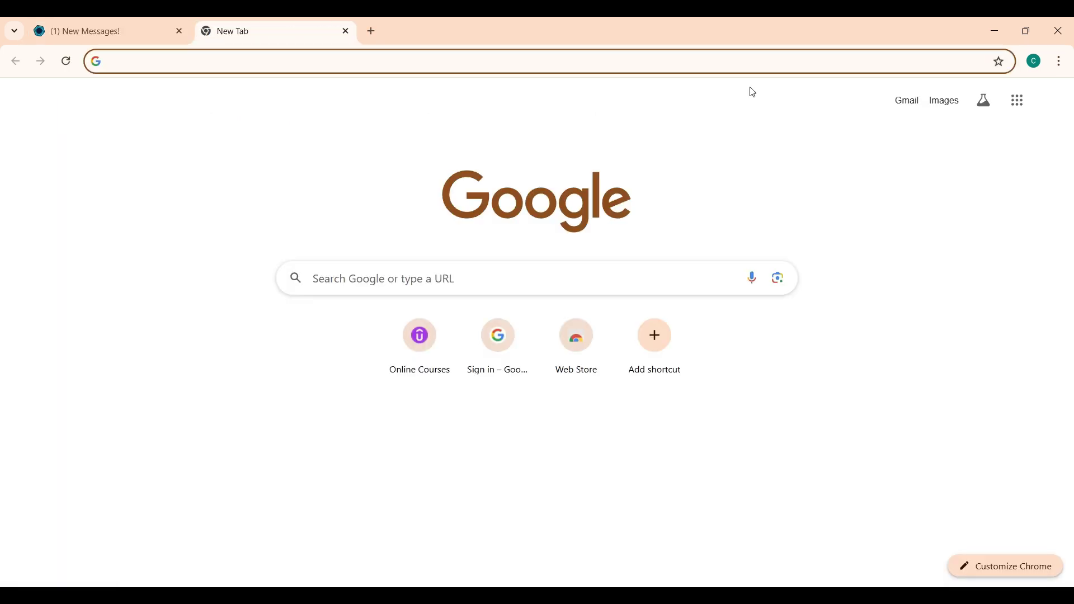
left_click(904, 102)
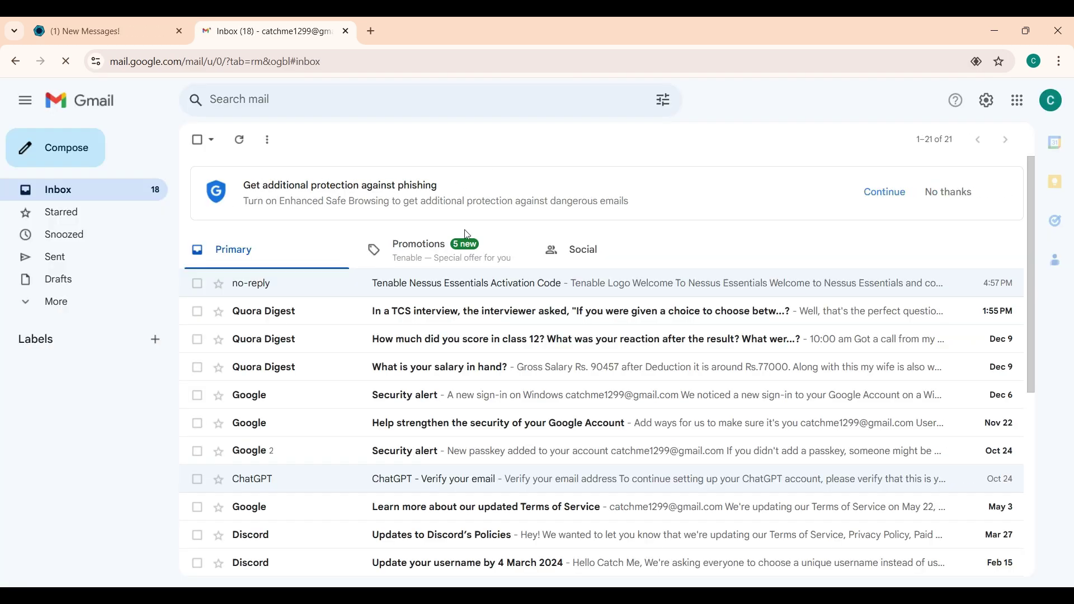
left_click(425, 291)
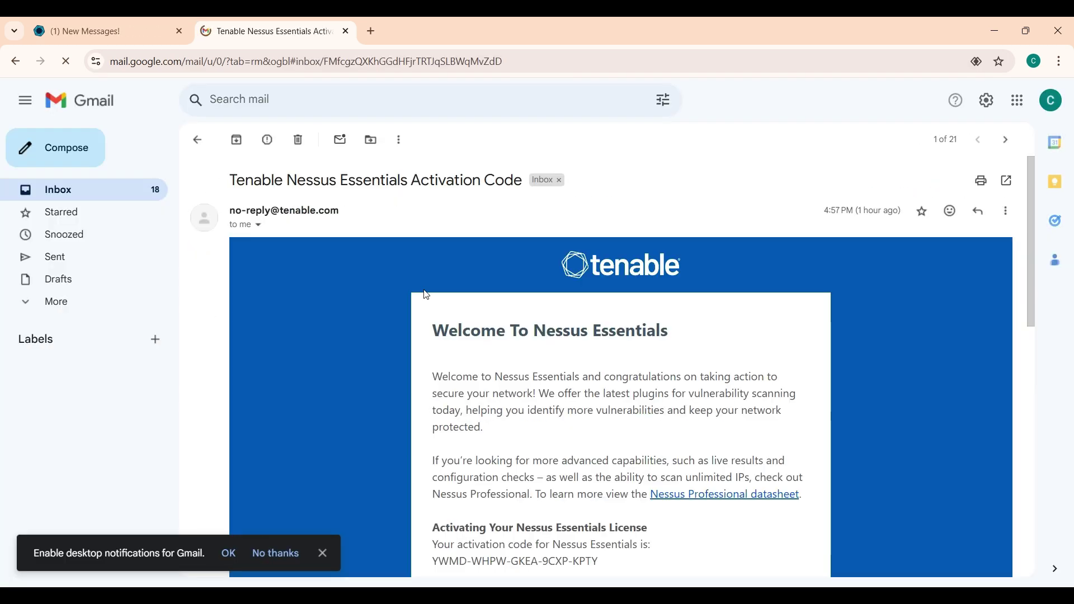
Scroll through the email and select the activation code line
scroll(484, 401, "down", 3)
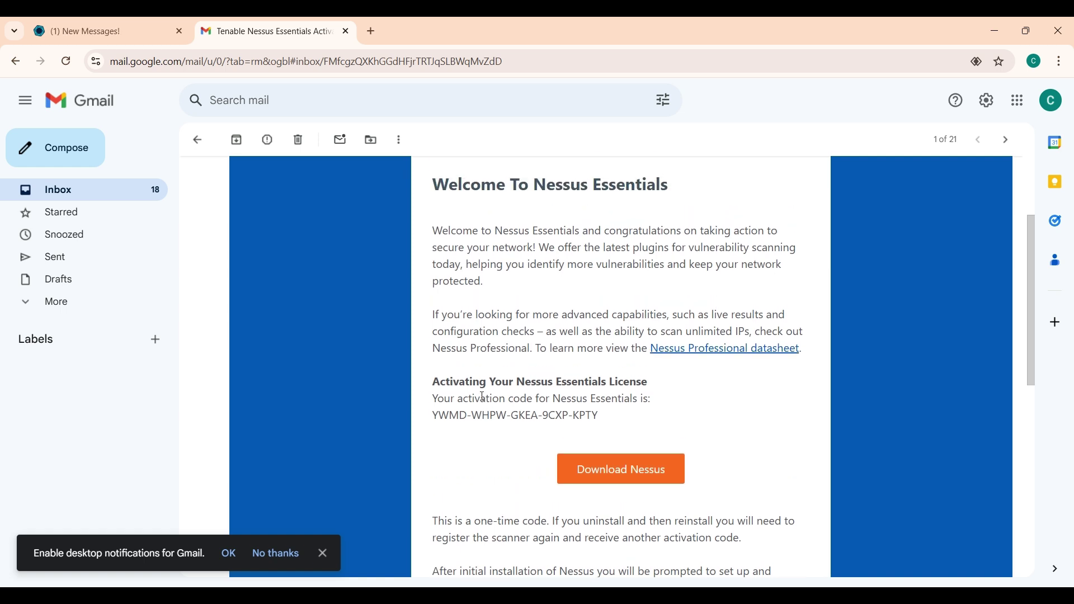
scroll(485, 401, "up", 1)
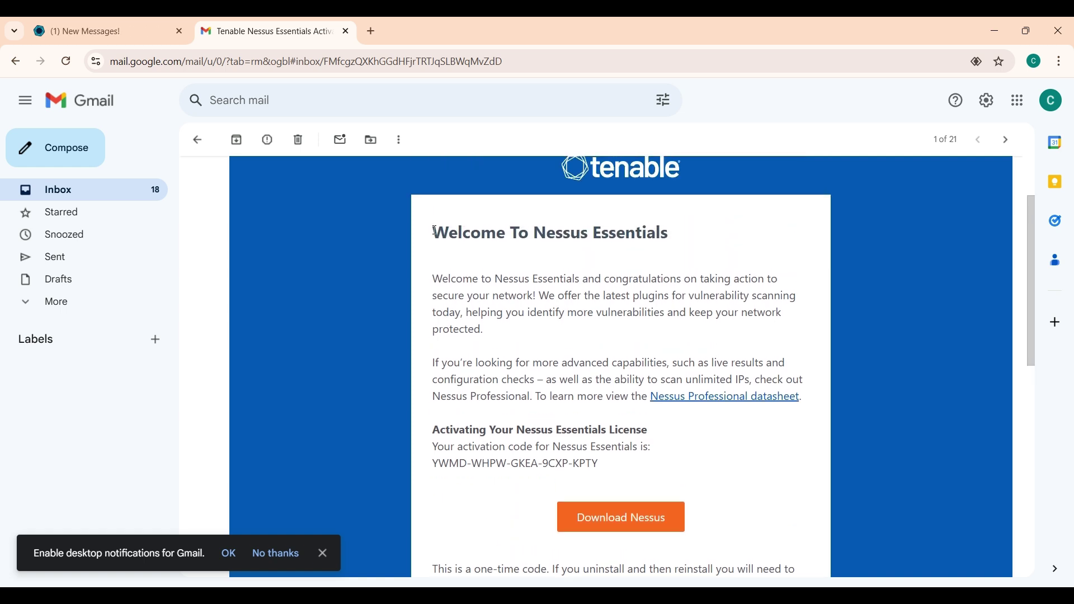
left_click_drag(436, 227, 591, 397)
left_click(592, 399)
scroll(592, 399, "down", 2)
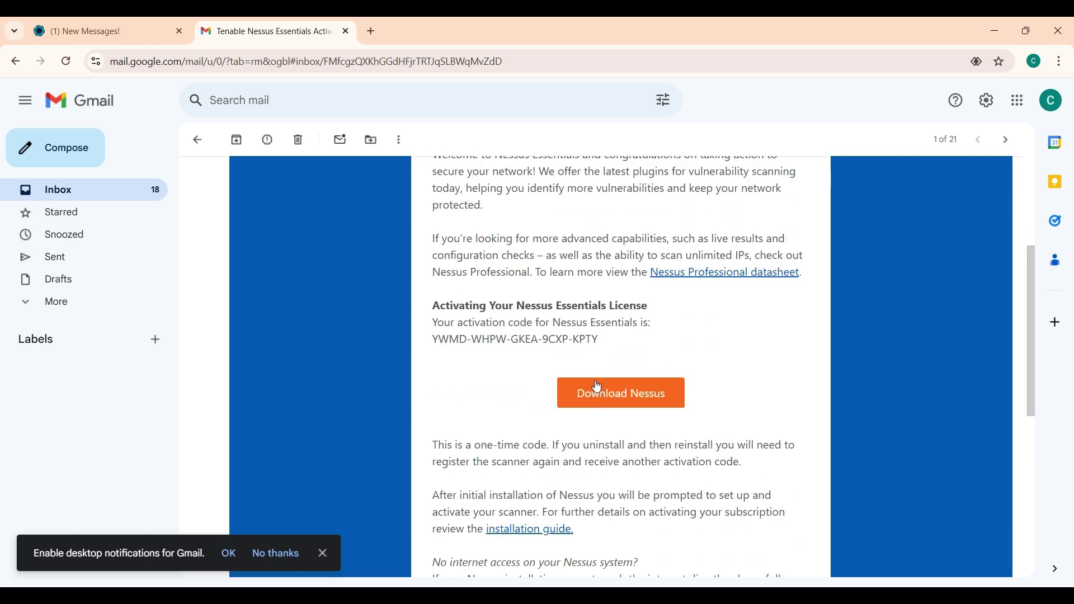
left_click_drag(600, 339, 437, 346)
triple_click(436, 348)
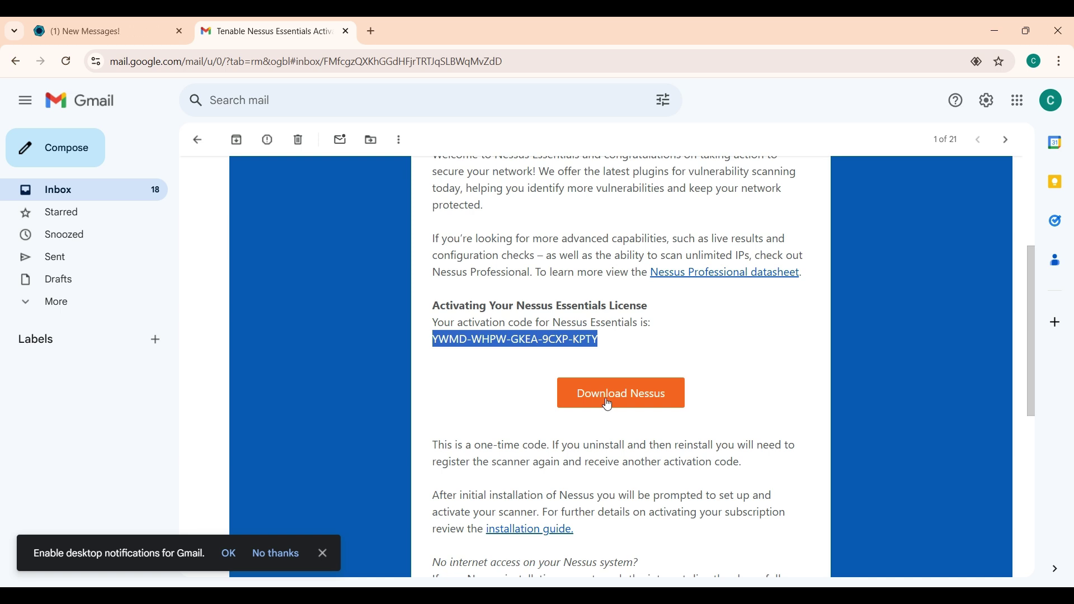
left_click(509, 384)
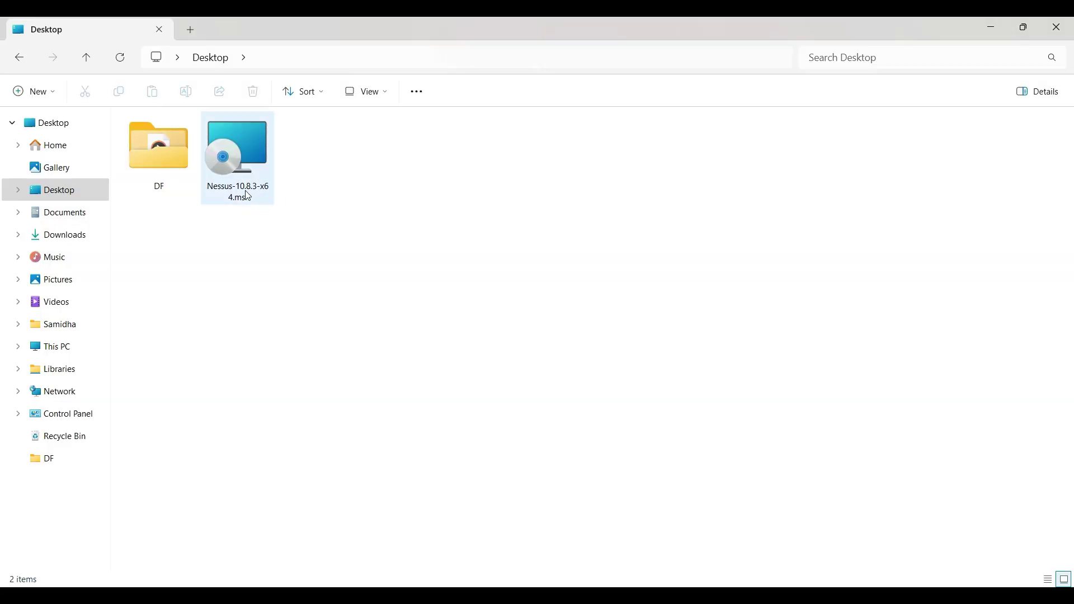
Run Nessus-10.8.3-x64.msi, accept the license, keep the default folder and install
double_click(248, 196)
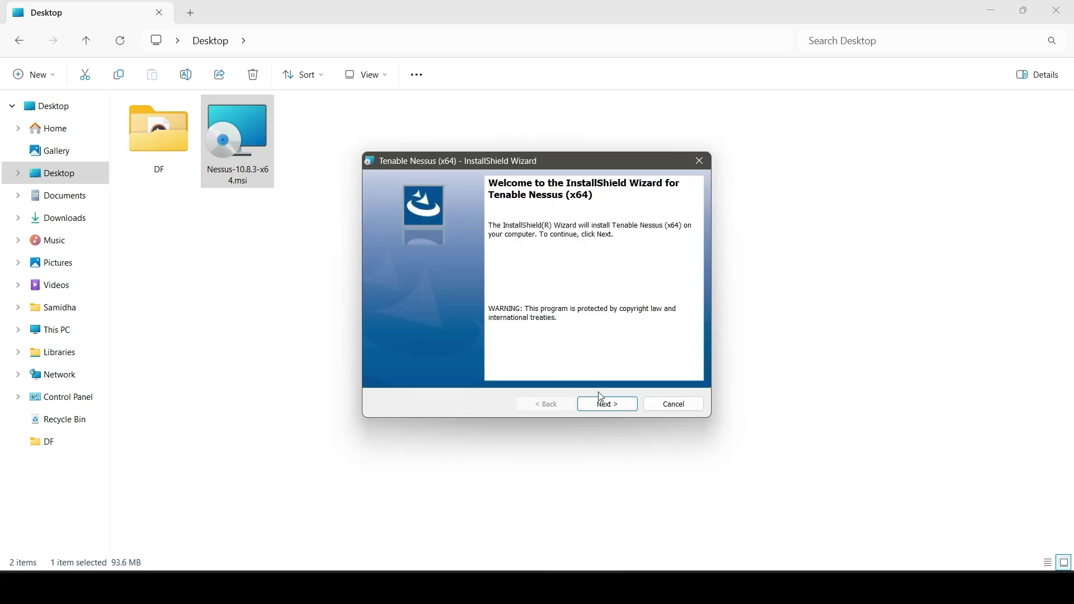
left_click(607, 405)
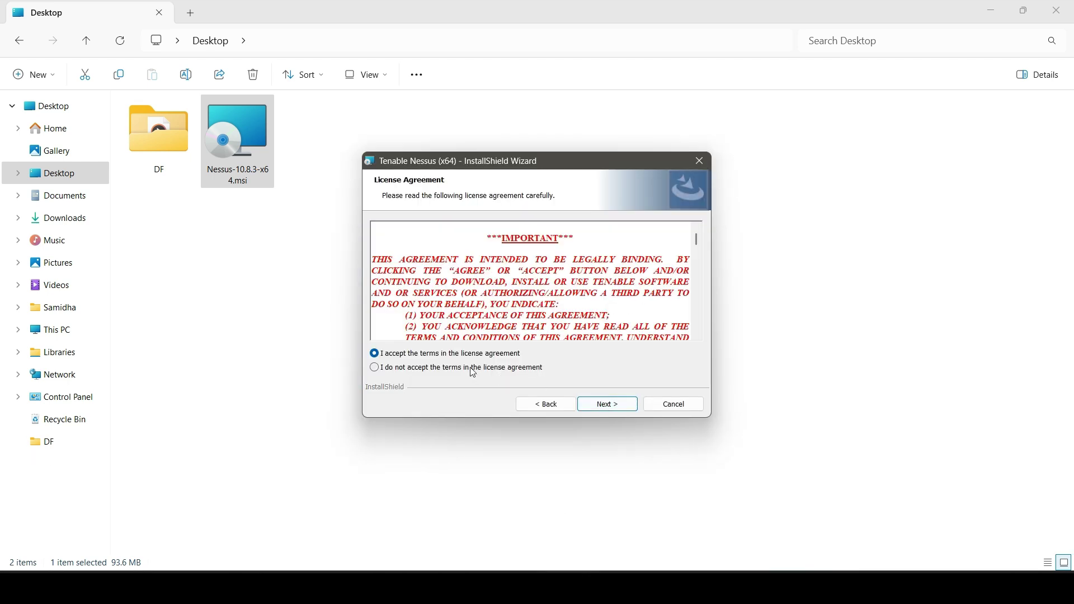
left_click(614, 411)
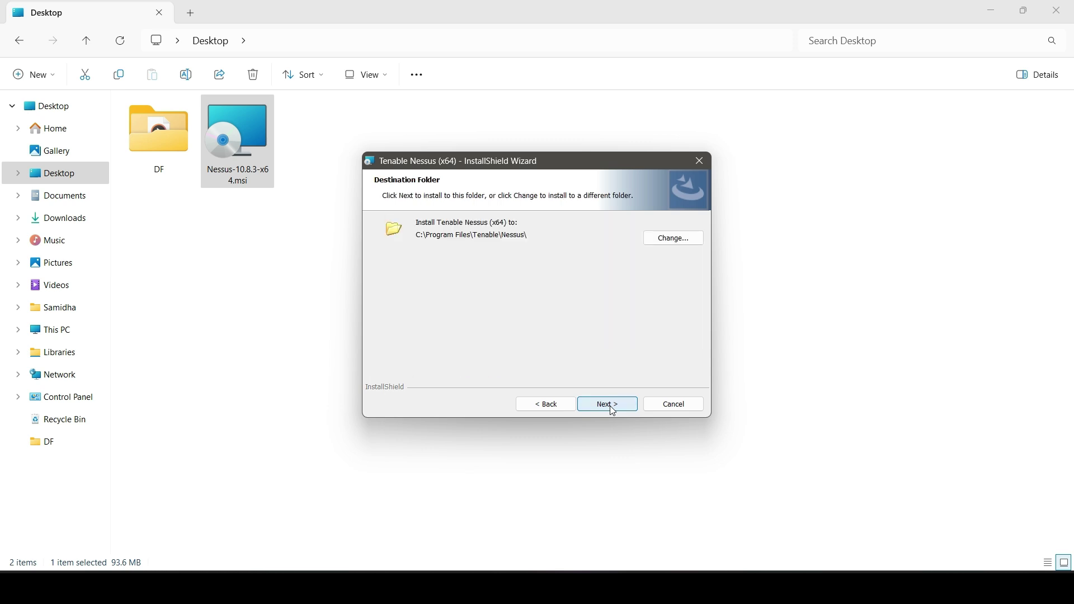
left_click(613, 410)
left_click(614, 411)
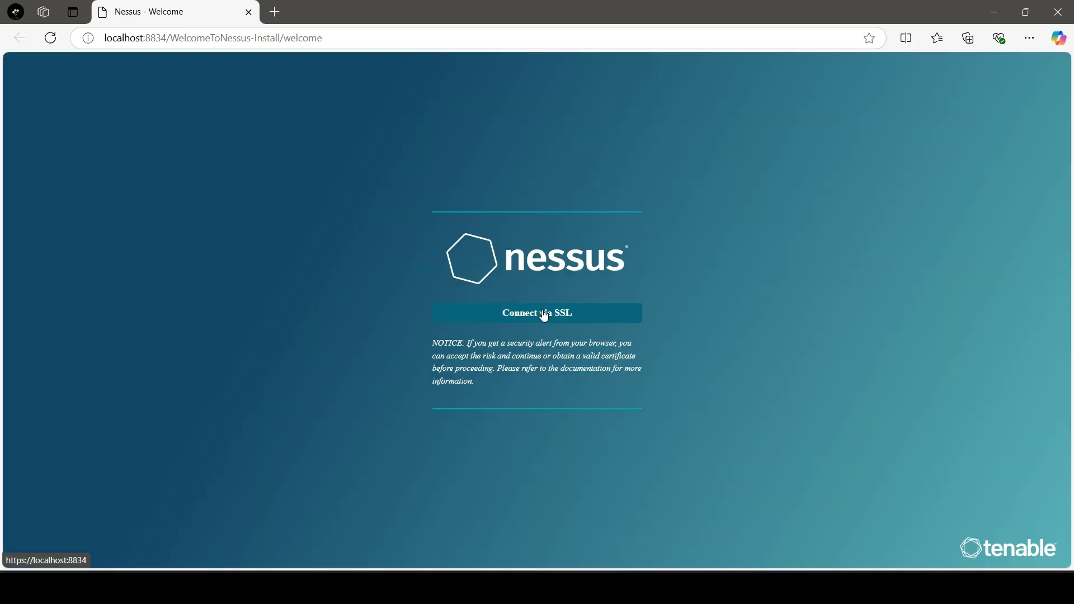
Connect via SSL to localhost:8834 and proceed past the certificate warning
left_click(545, 314)
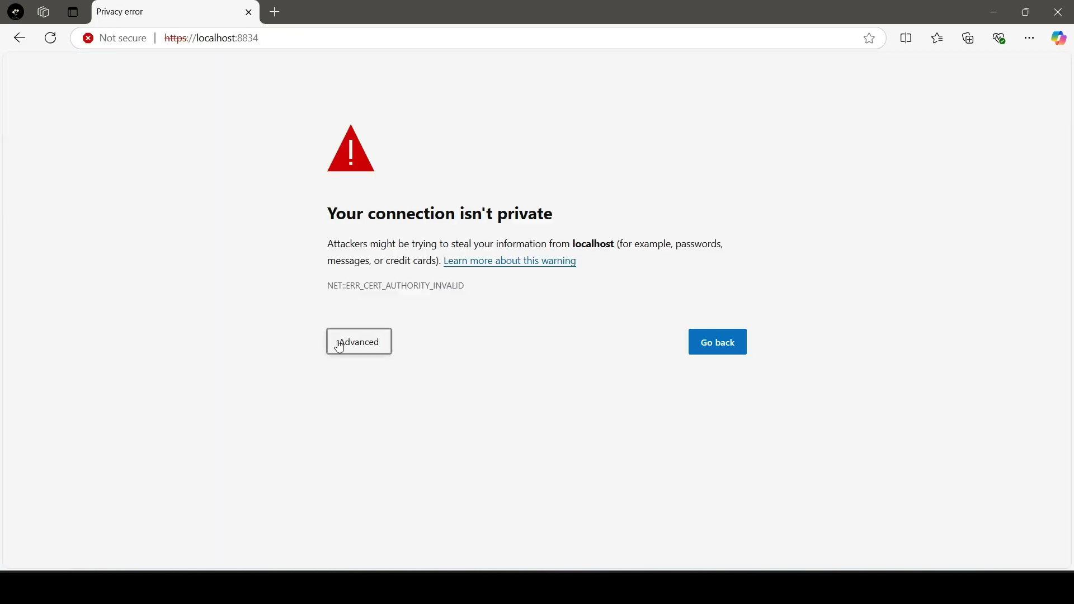
left_click(338, 343)
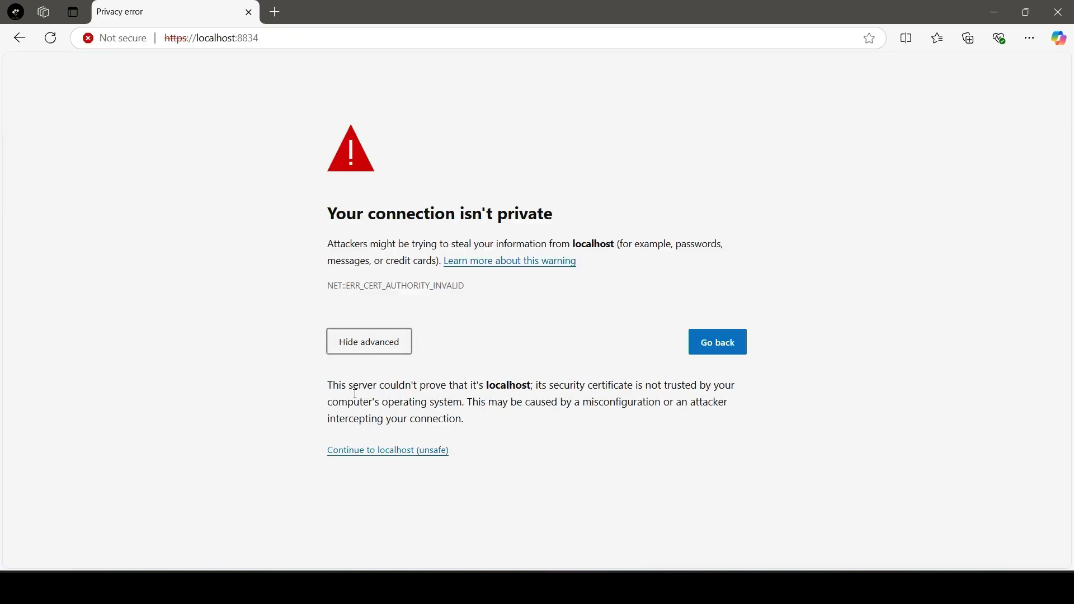
left_click(361, 451)
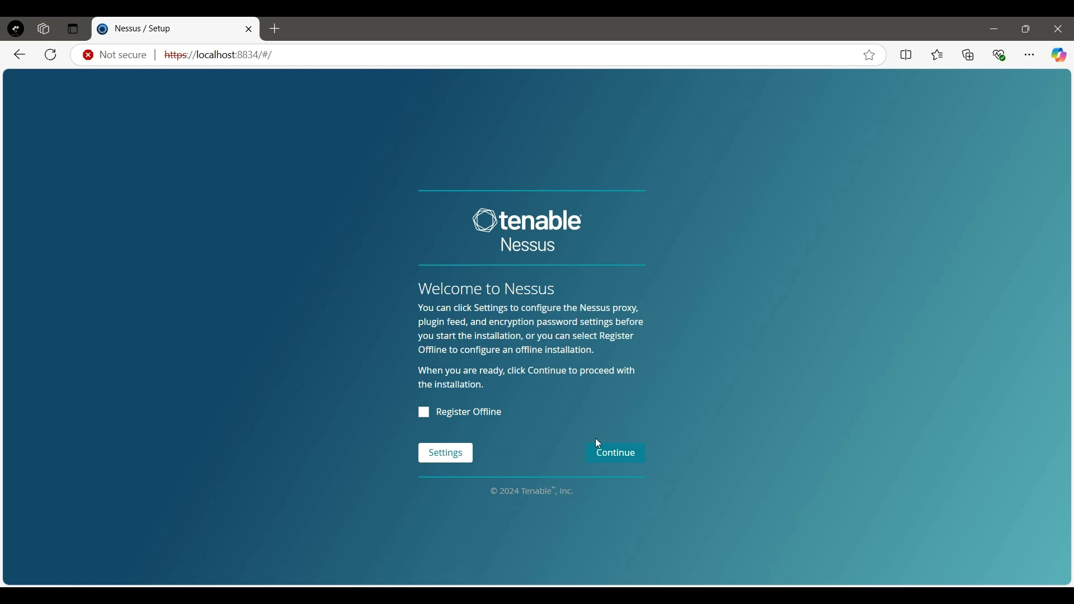
Choose Register for Nessus Essentials on the deployment options page
left_click(599, 455)
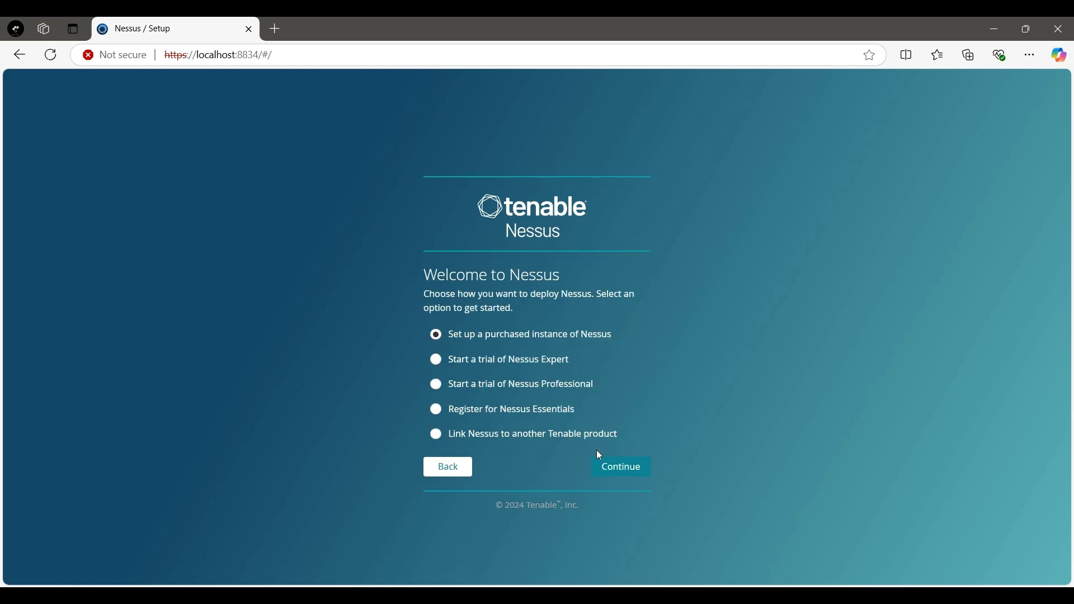
left_click(513, 412)
left_click(615, 476)
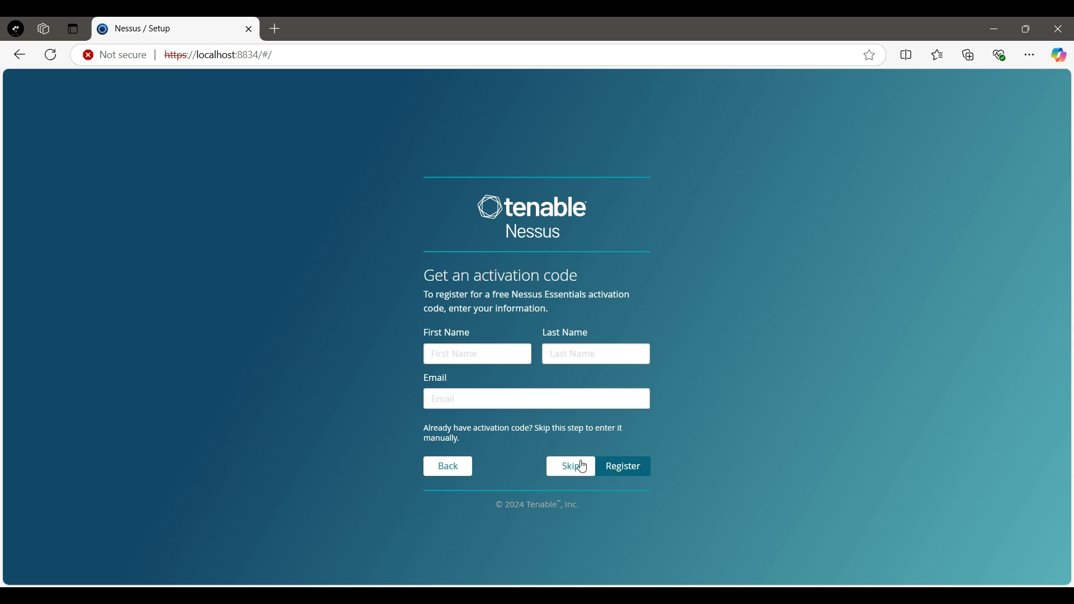
Fill in the user's first name, last name and e-mail address, then register
left_click(450, 353)
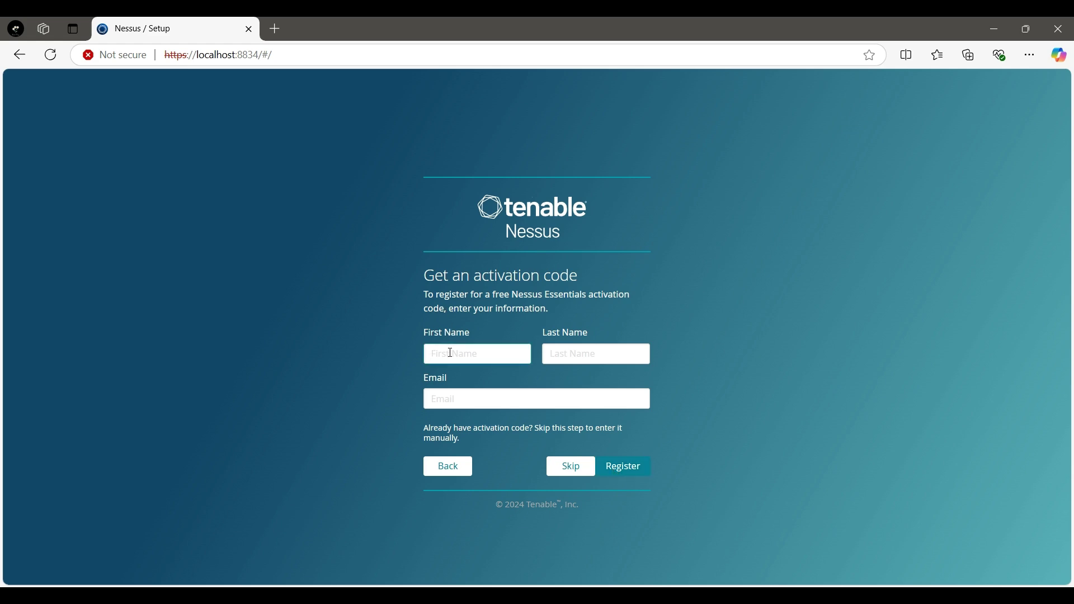
type("catch")
left_click(593, 352)
type("me")
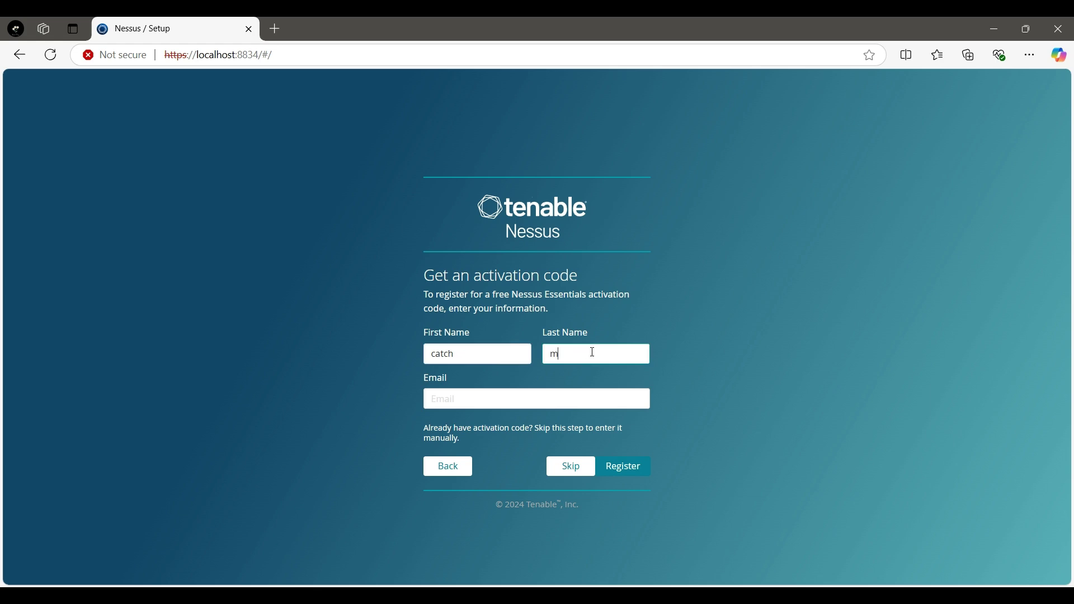
left_click(533, 394)
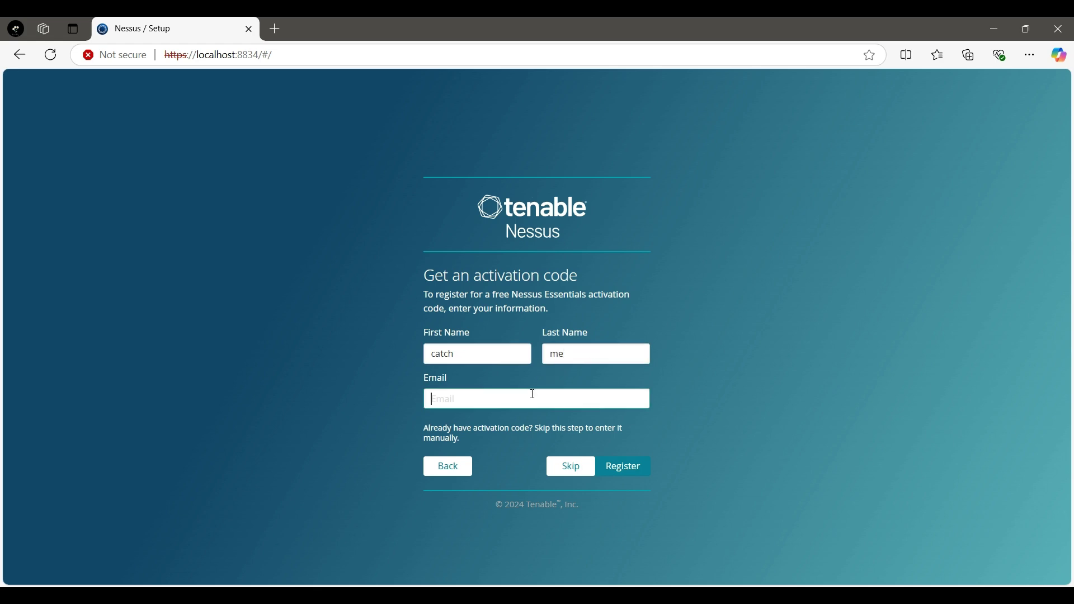
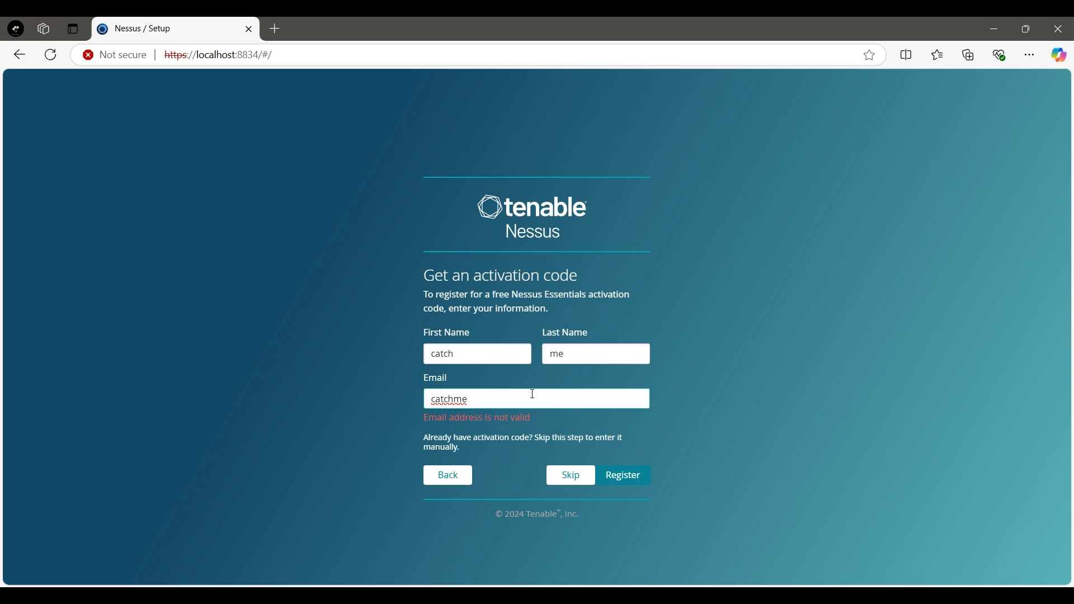
left_click(619, 474)
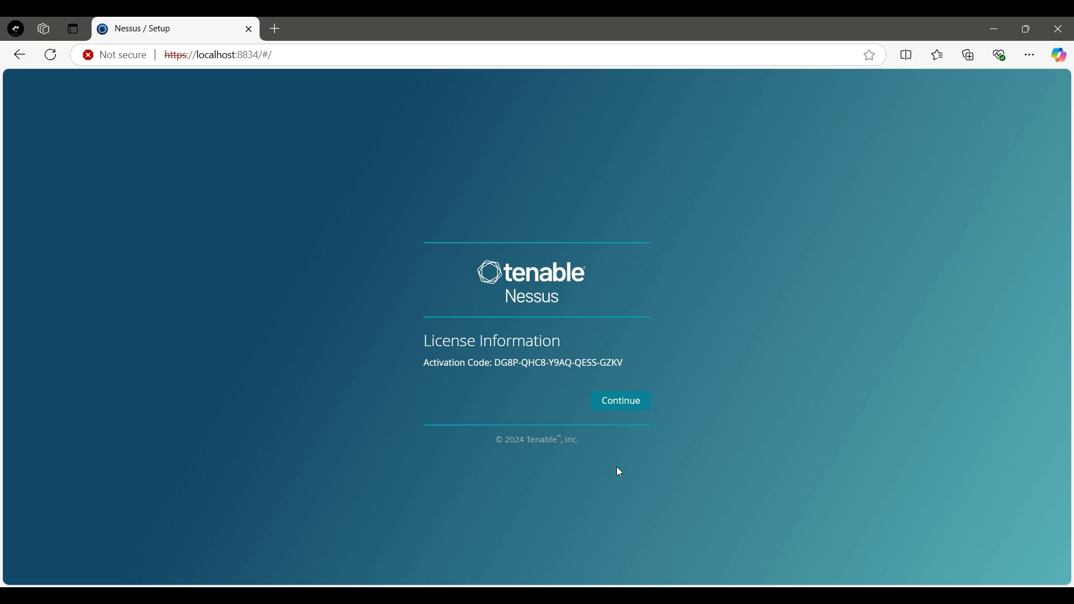
Create the admin account with a username and password and submit to finish setup
left_click(627, 408)
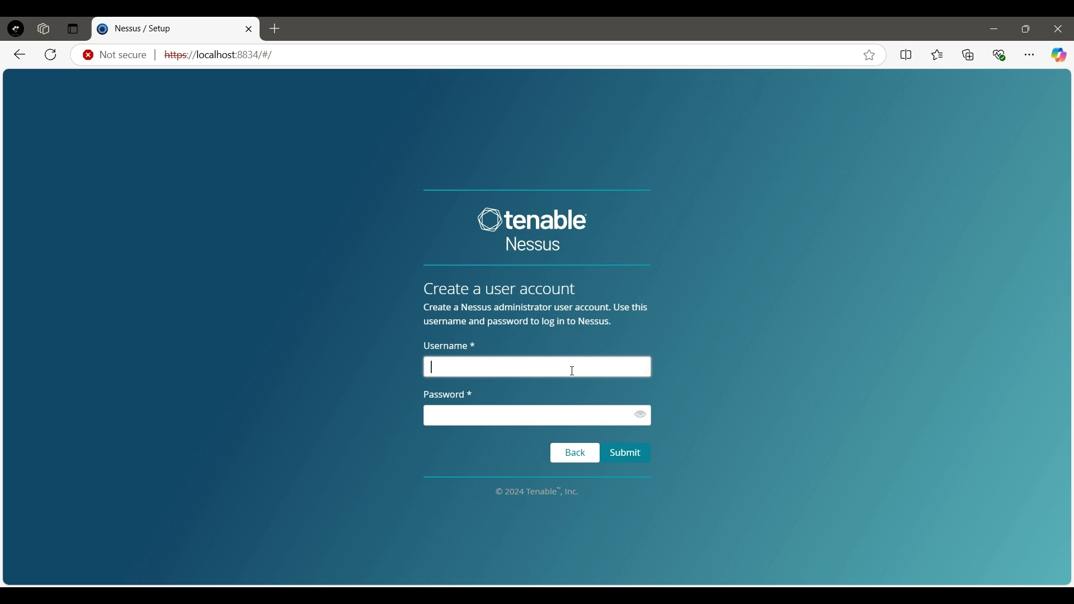
type("Catchme99")
left_click(479, 421)
type("•")
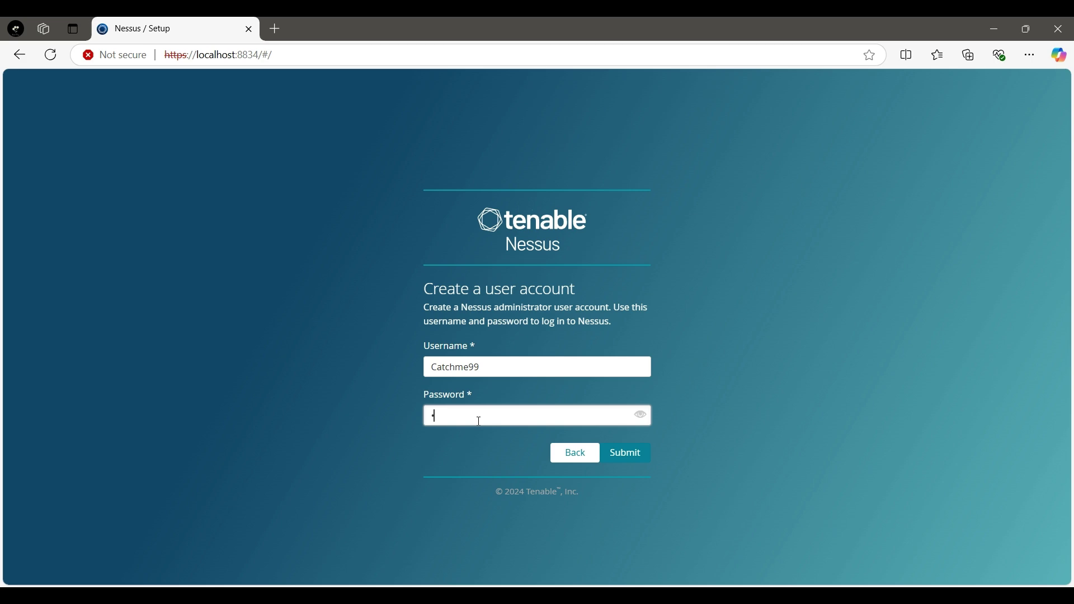
type("•••••••••••")
left_click(627, 450)
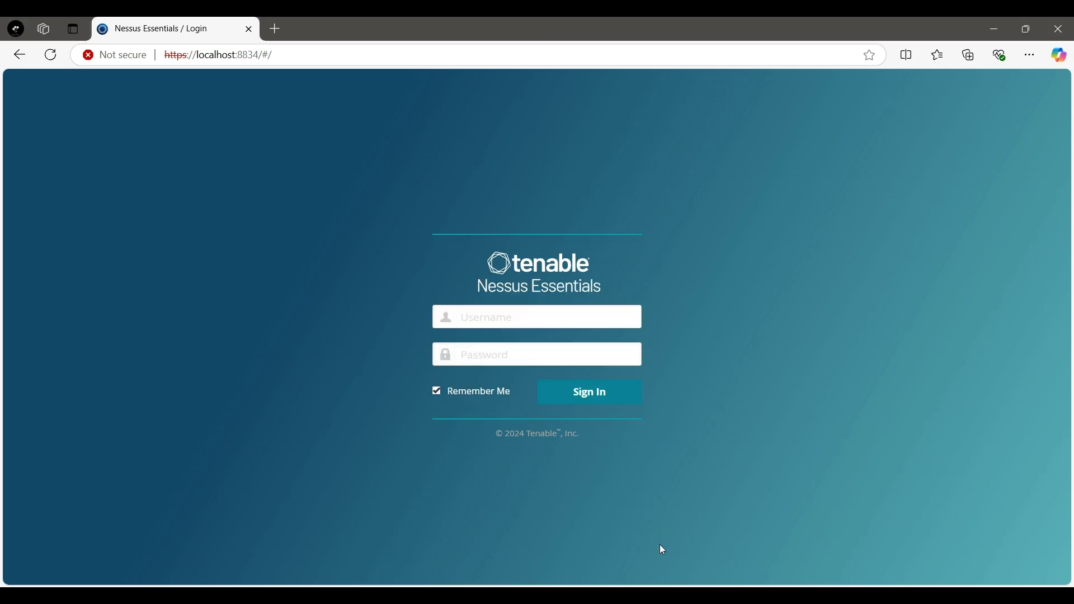
Enter the new administrator's username, correcting a typo, and sign in to reach the empty My Scans folder
left_click(486, 324)
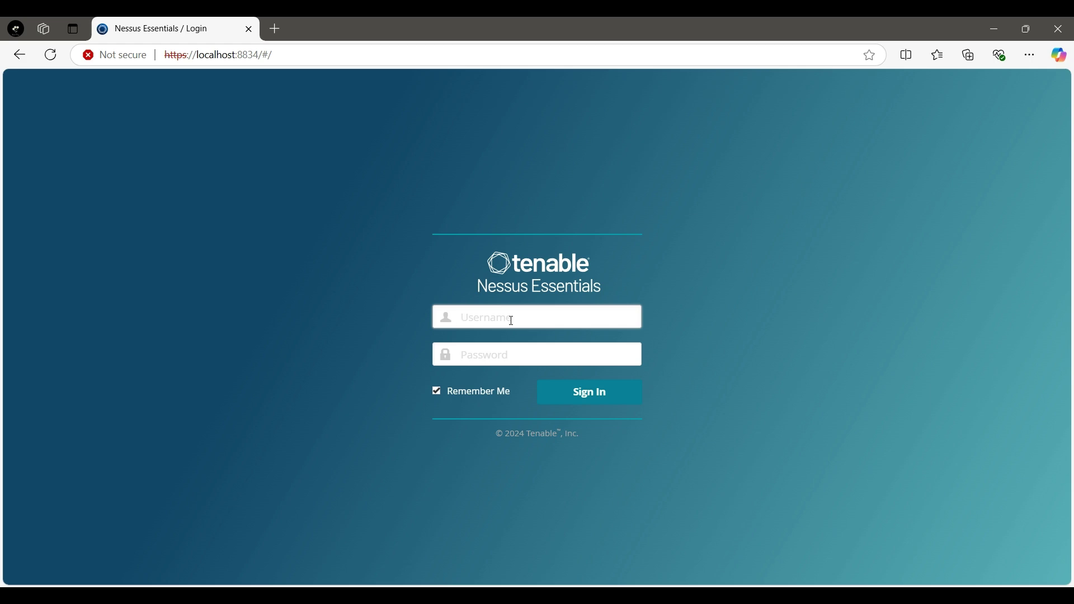
type("cayc")
key("BackSpace")
key("BackSpace")
type("tchme99")
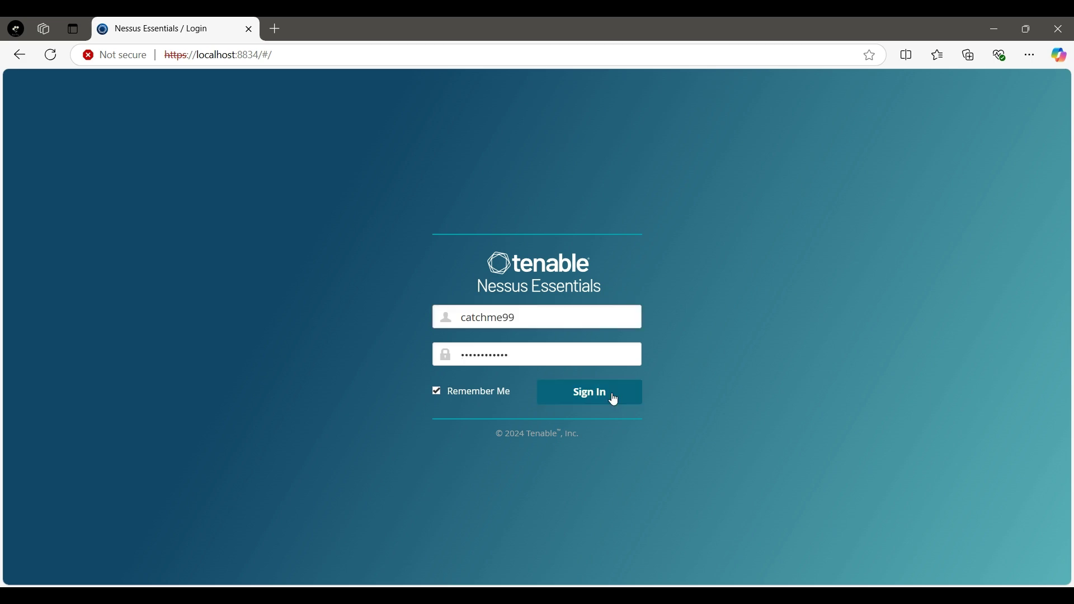
left_click(613, 395)
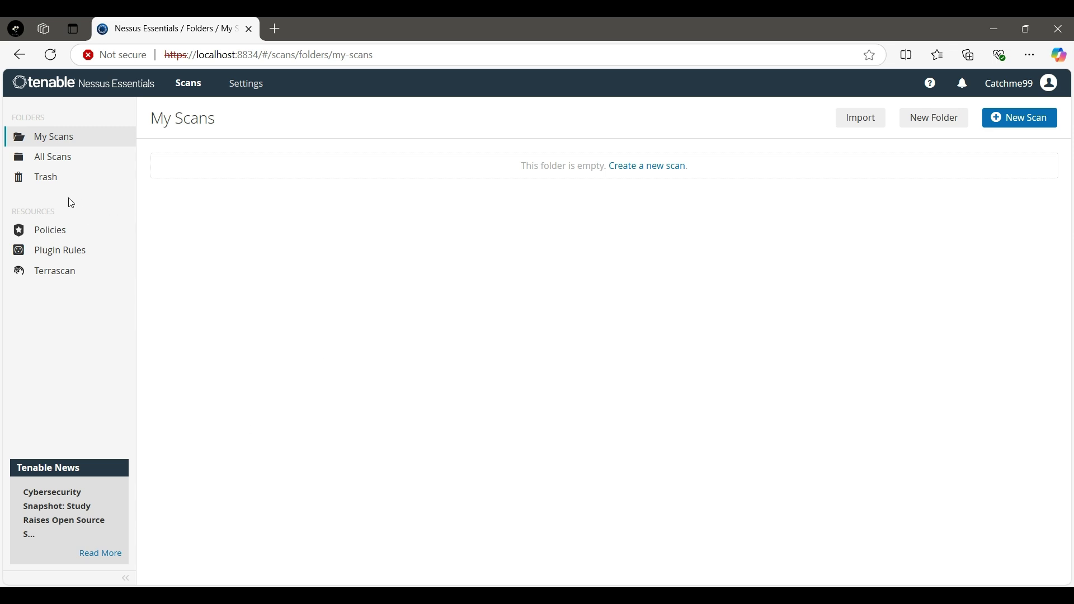
left_click(54, 241)
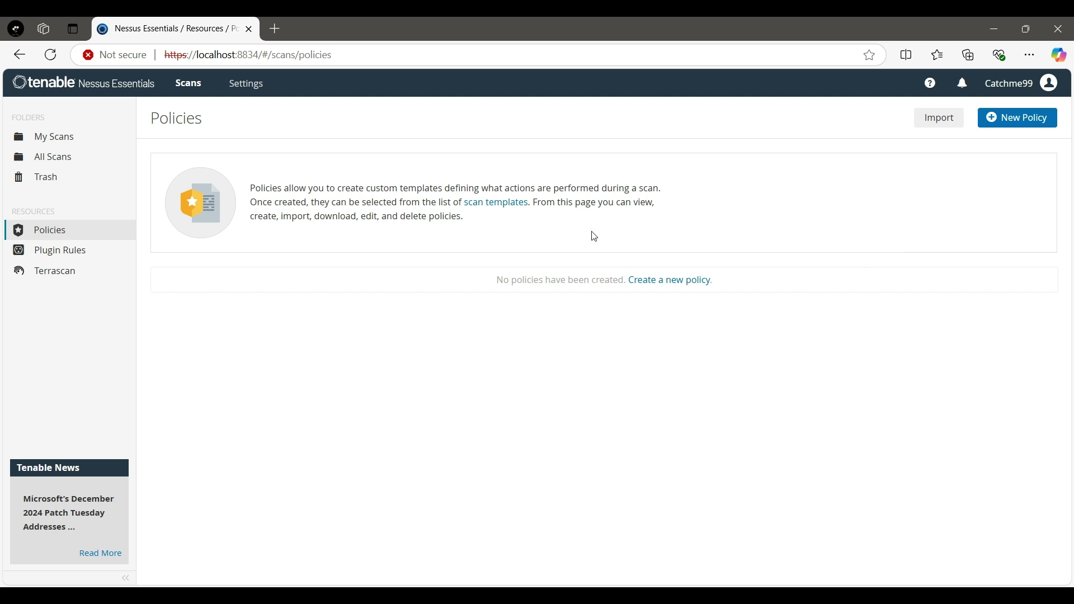
left_click(261, 94)
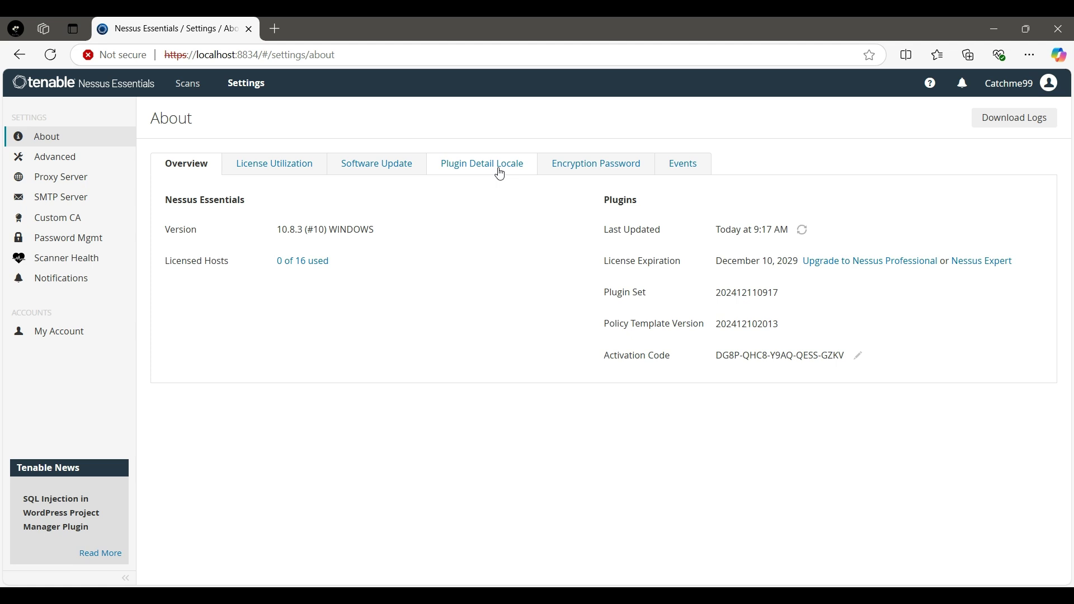
left_click(188, 87)
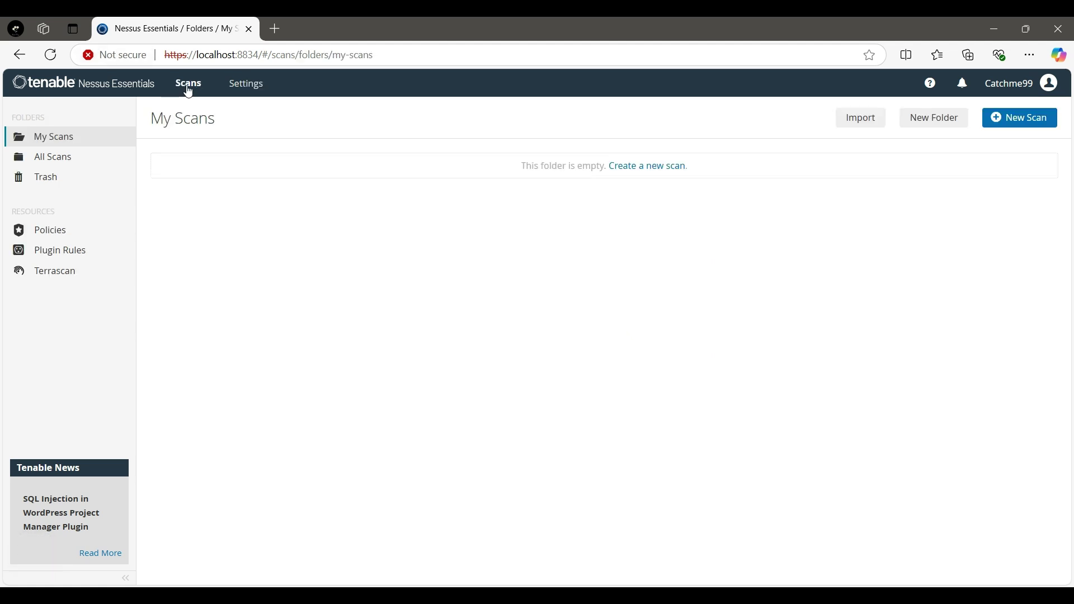
Start a new scan from My Scans and scroll through the Scan Templates library
left_click(627, 168)
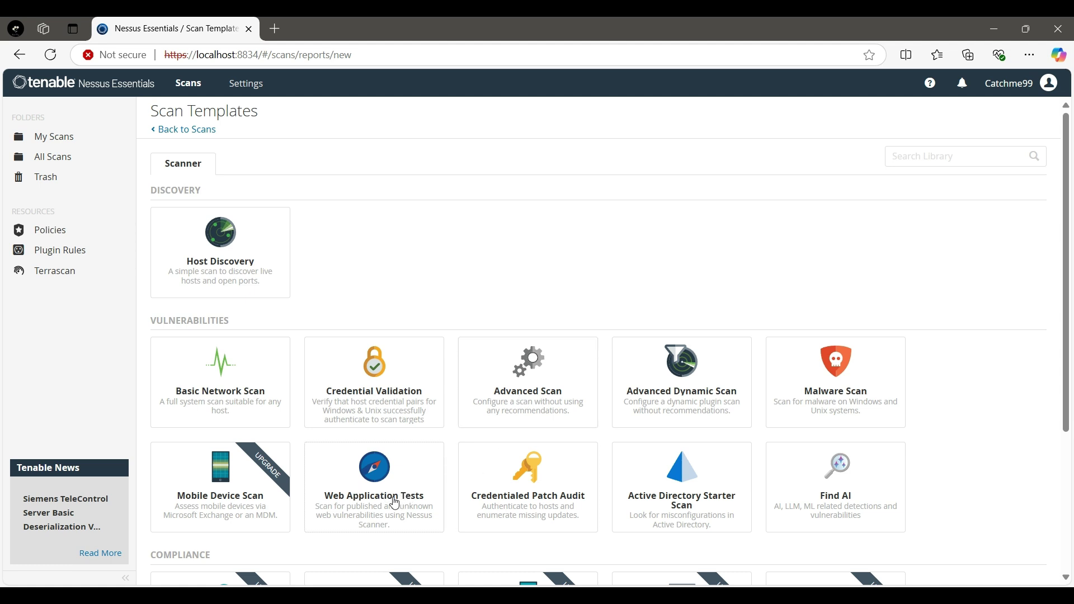
scroll(395, 502, "down", 4)
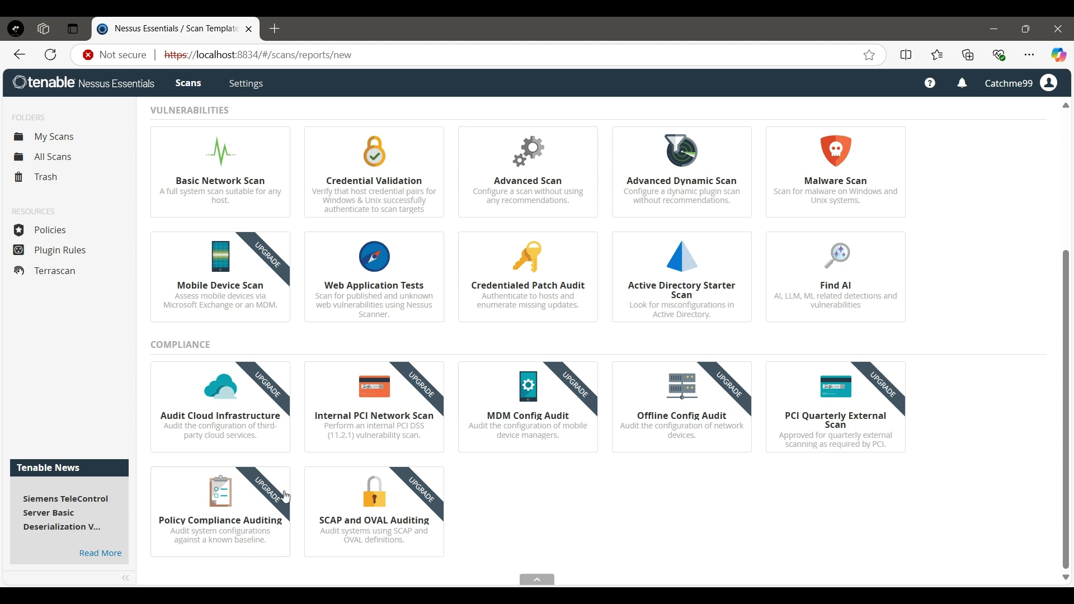
scroll(333, 471, "up", 2)
scroll(333, 471, "up", 3)
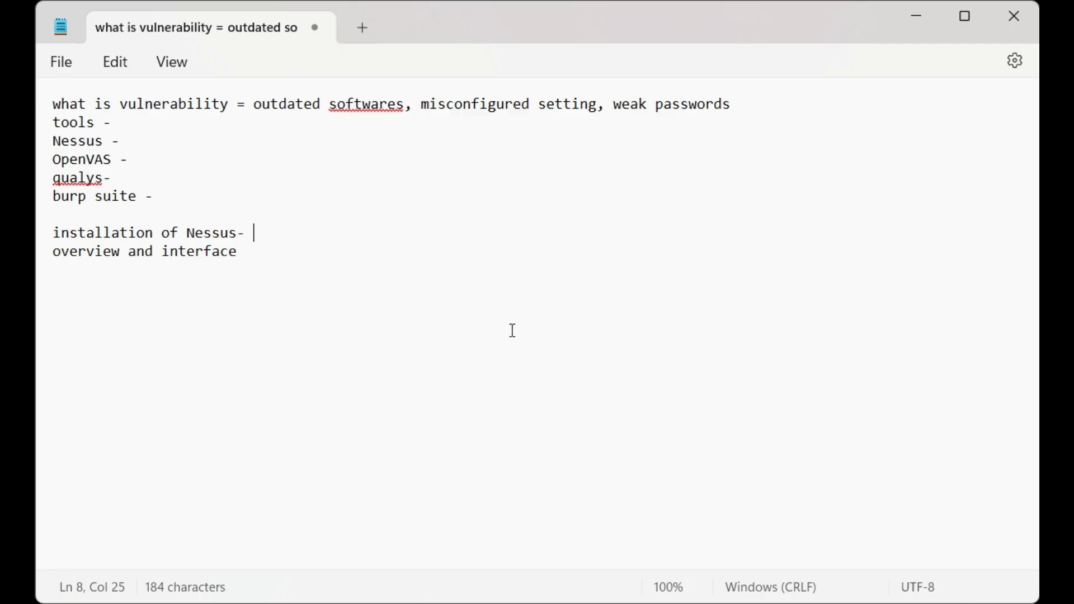
Bring the Notepad outline forward and place the cursor on the first line, after 'tools -' and in 'installation'
left_click(519, 339)
left_click(175, 105)
left_click(130, 120)
left_click(146, 233)
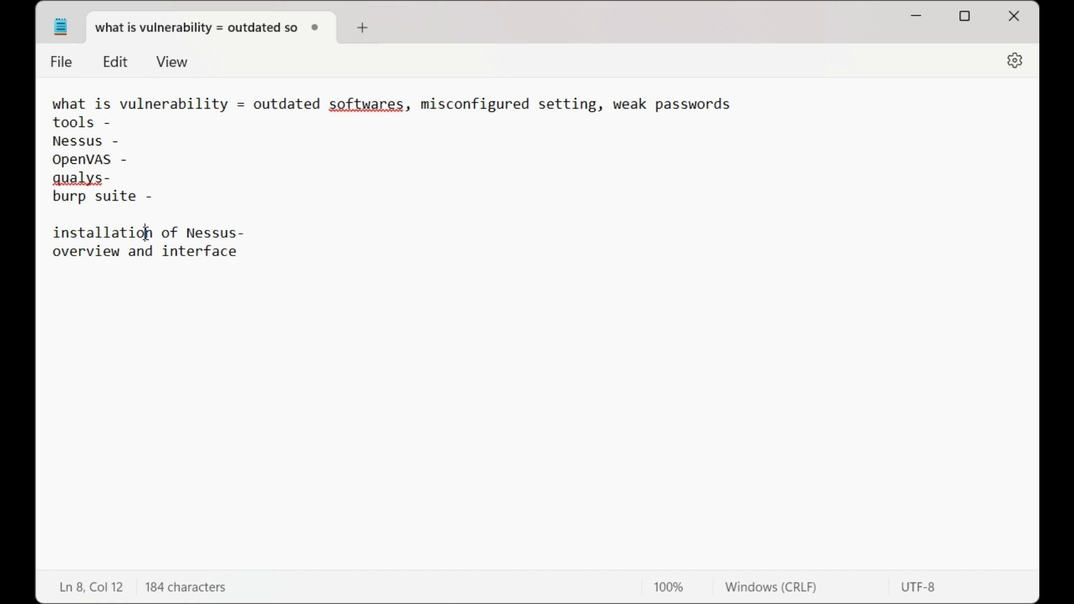